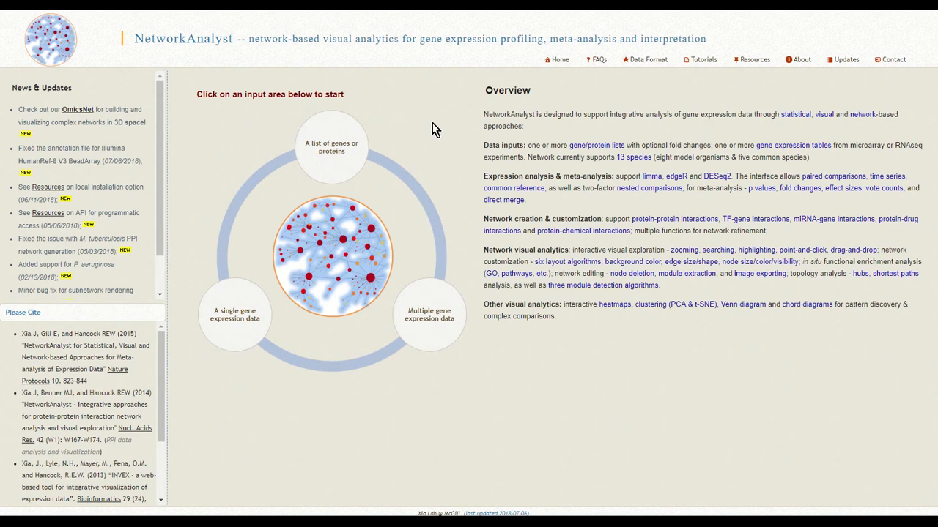
Start a gene list analysis with organism H. sapiens (human) and ID type Official Gene Symbol.
{"action": "left_click", "coordinate": [340, 128]}
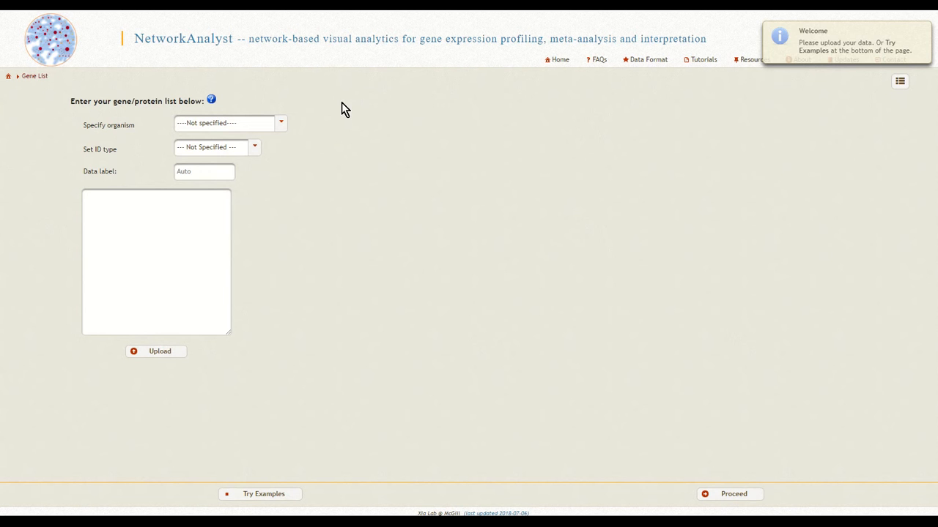
{"action": "left_click", "coordinate": [282, 126]}
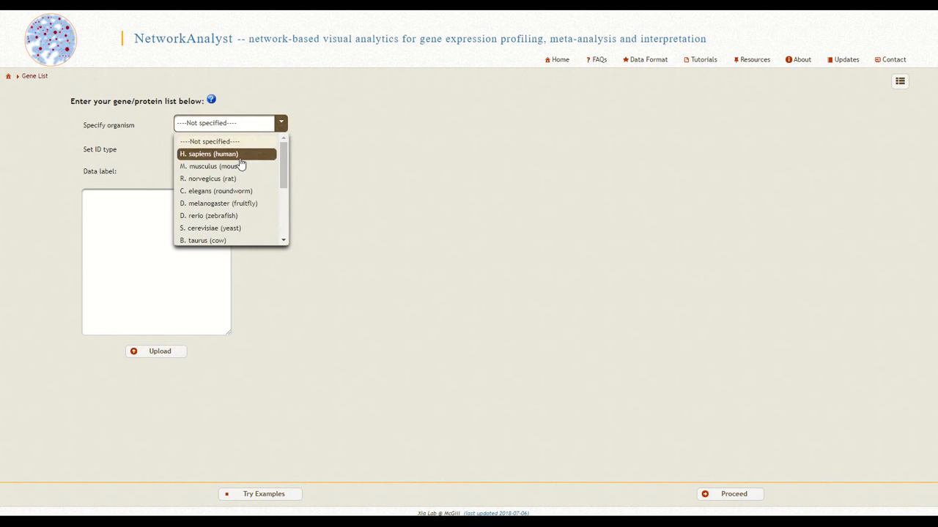
{"action": "left_click", "coordinate": [255, 155]}
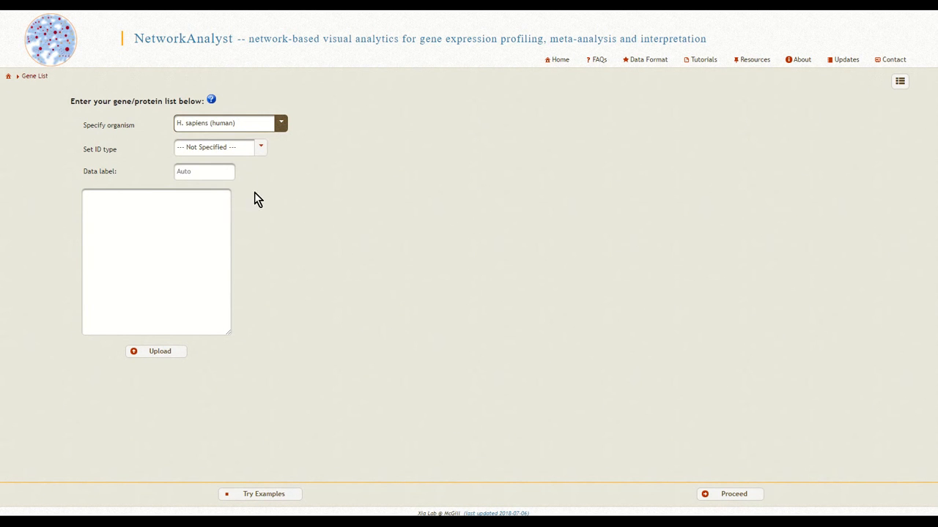
{"action": "left_click", "coordinate": [261, 150]}
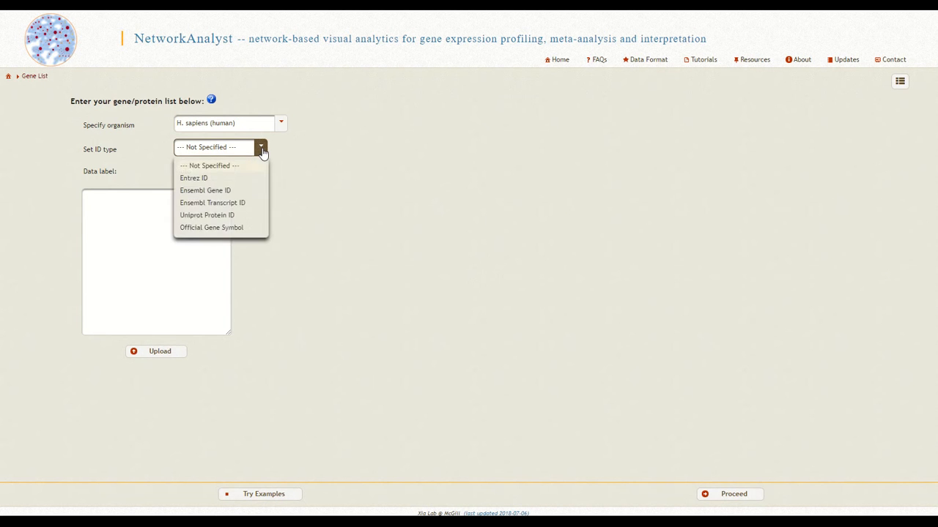
{"action": "left_click", "coordinate": [261, 229]}
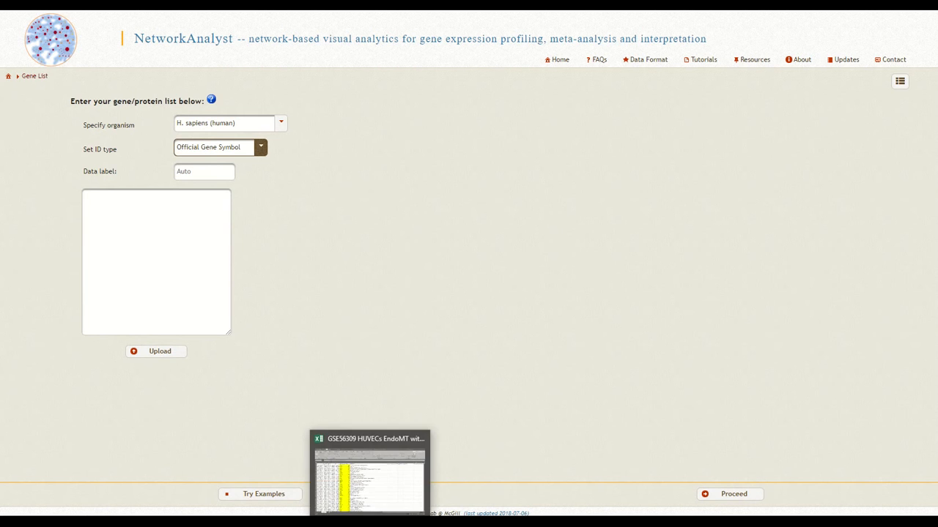
Switch to the GSE56309 HUVECs EndoMT workbook in Excel and copy the Gene.symbol and logFC values from rows 2 to 79.
{"action": "left_click", "coordinate": [362, 446]}
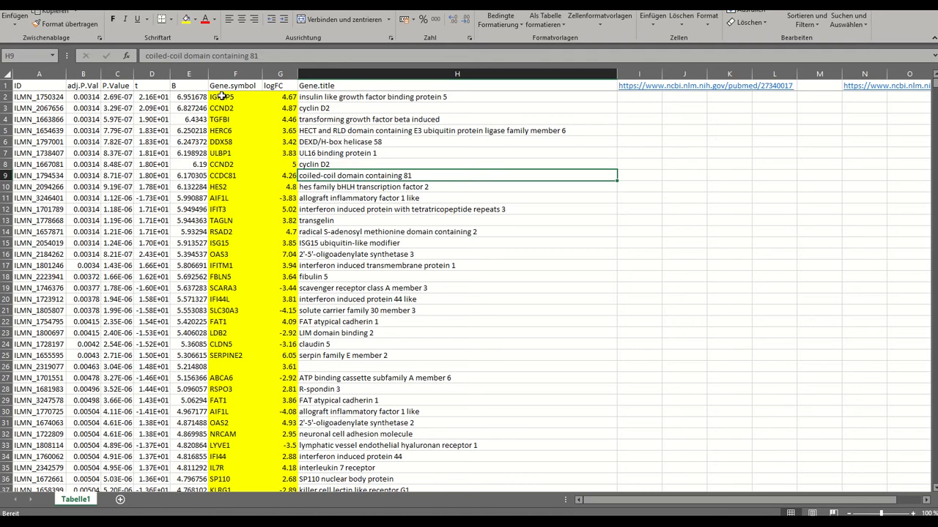
{"action": "left_click_drag", "start_coordinate": [224, 97], "coordinate": [290, 480]}
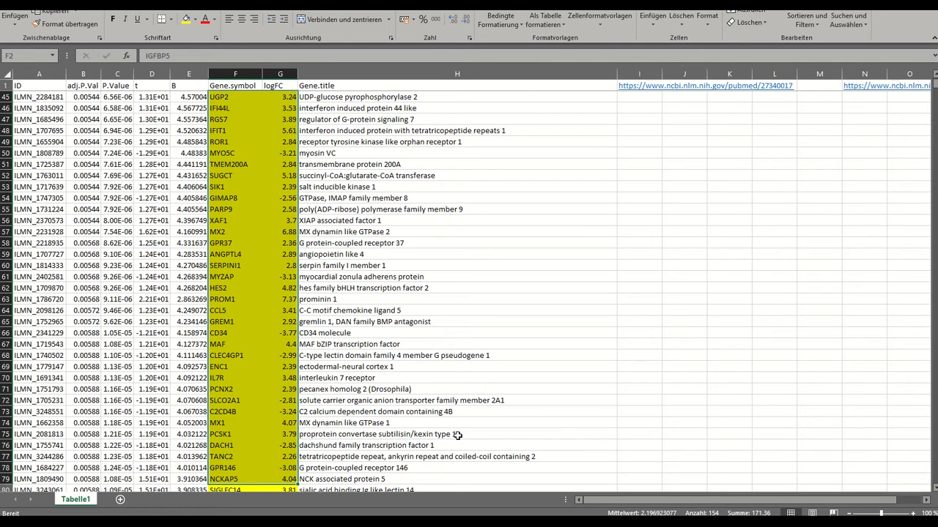
{"action": "key", "text": "ctrl+c"}
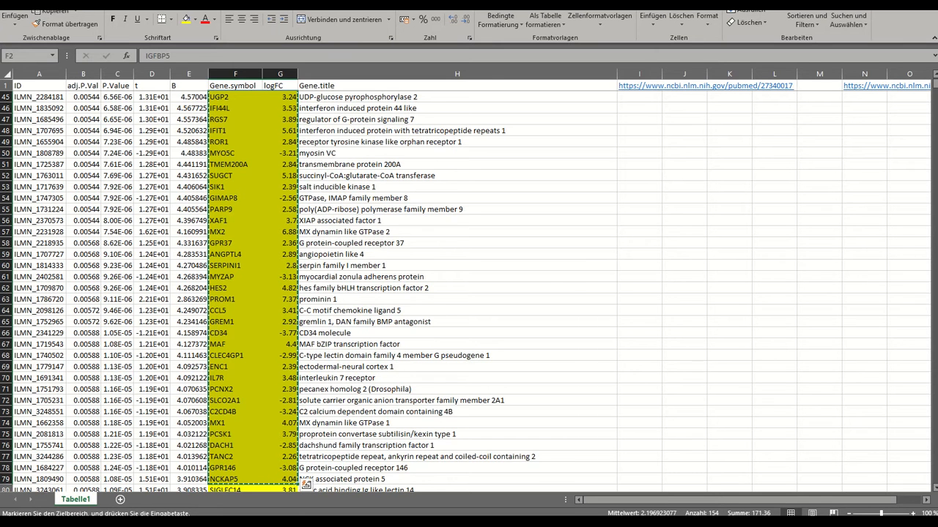
Return to NetworkAnalyst, upload the copied genes and fold changes as the gene list, and check the available data.
{"action": "left_click", "coordinate": [315, 523]}
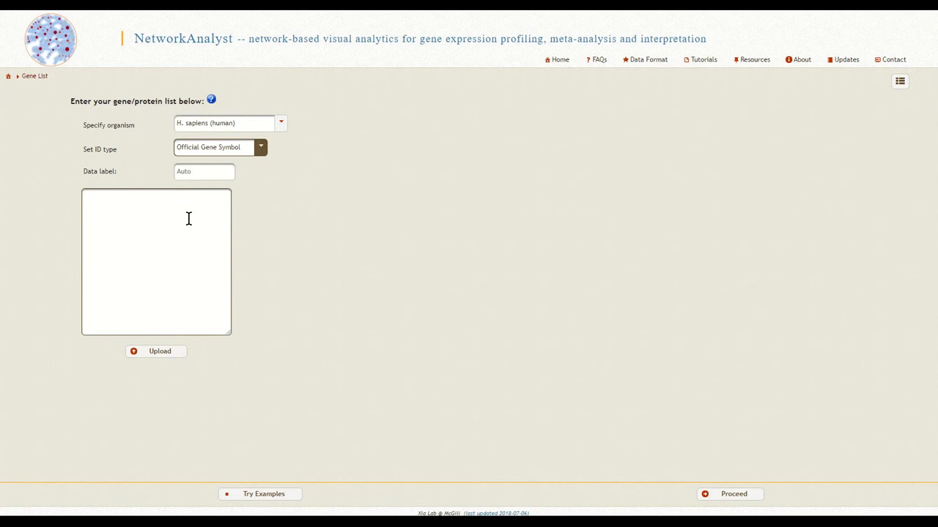
{"action": "left_click", "coordinate": [138, 210]}
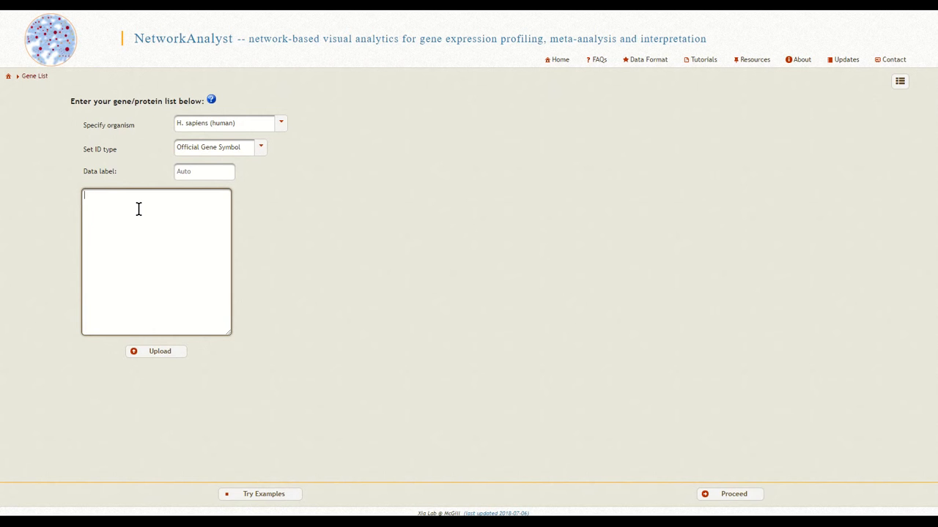
{"action": "key", "text": "ctrl+v"}
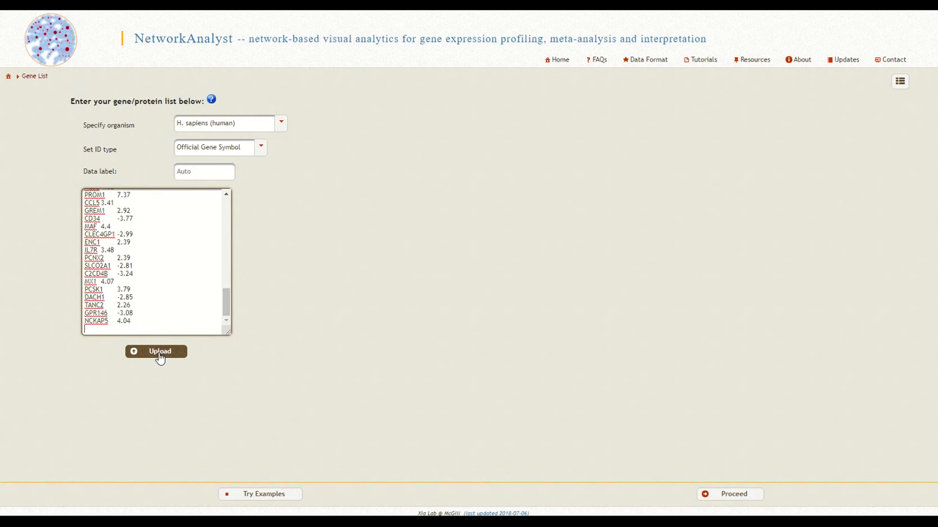
{"action": "left_click", "coordinate": [159, 354]}
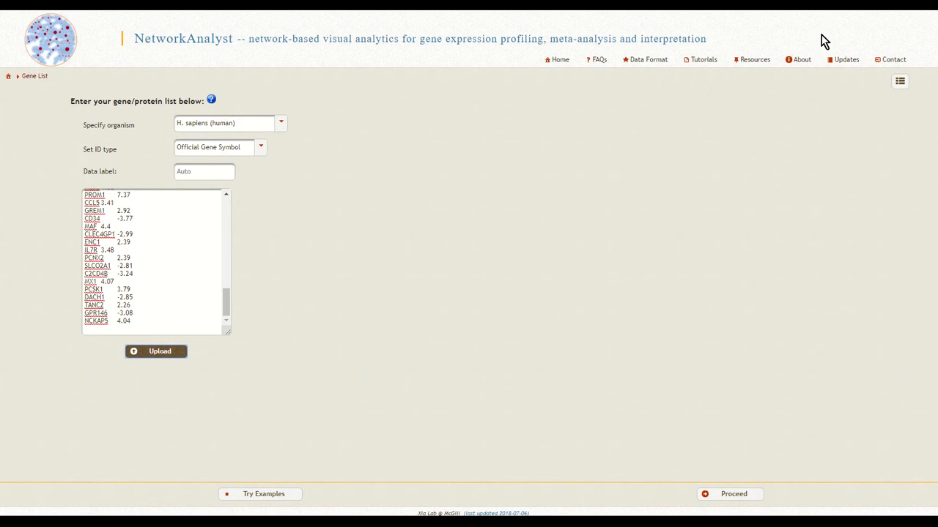
{"action": "left_click", "coordinate": [899, 82]}
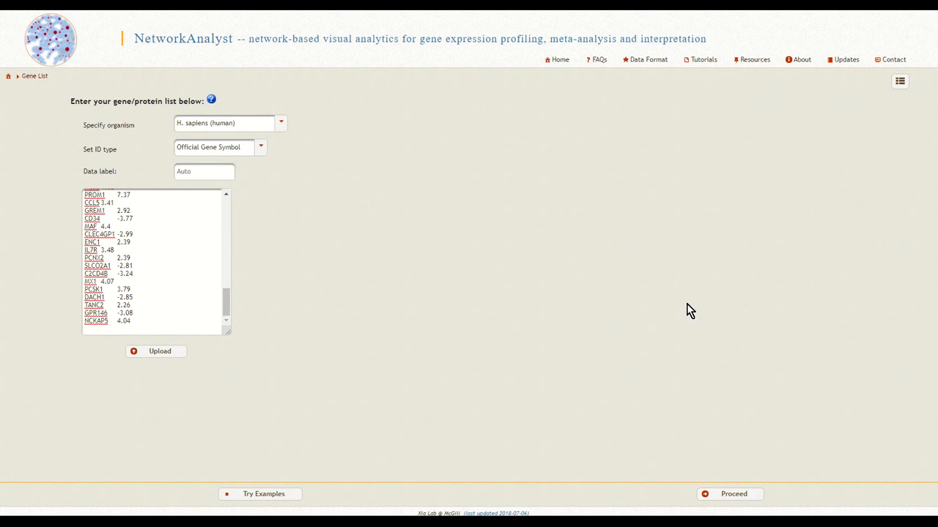
Build a protein-protein interaction network from the uploaded genes with the IMEx Interactome database and open it in the network viewer.
{"action": "left_click", "coordinate": [756, 498]}
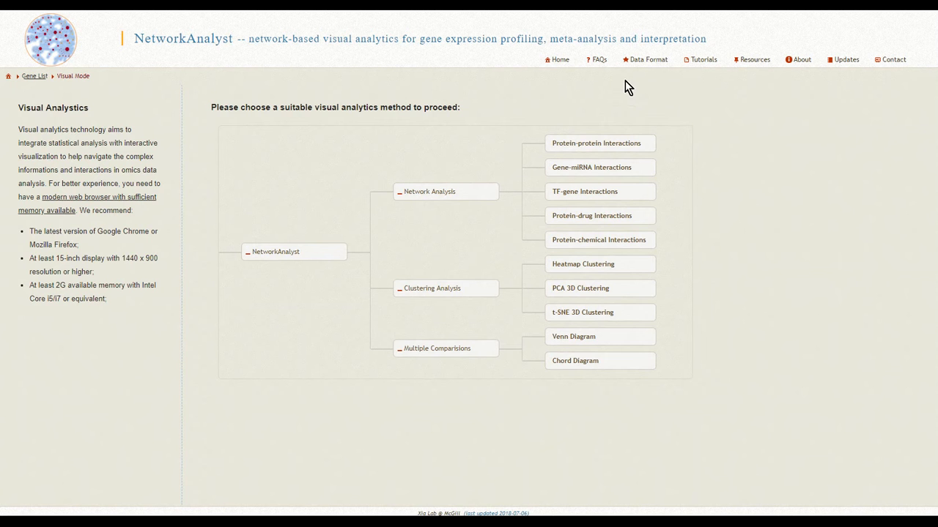
{"action": "left_click", "coordinate": [654, 145]}
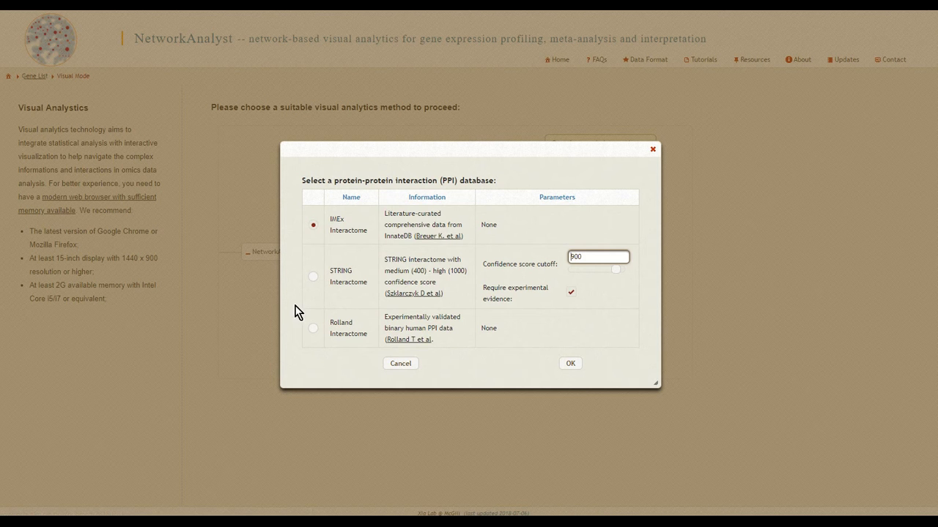
{"action": "left_click", "coordinate": [314, 278]}
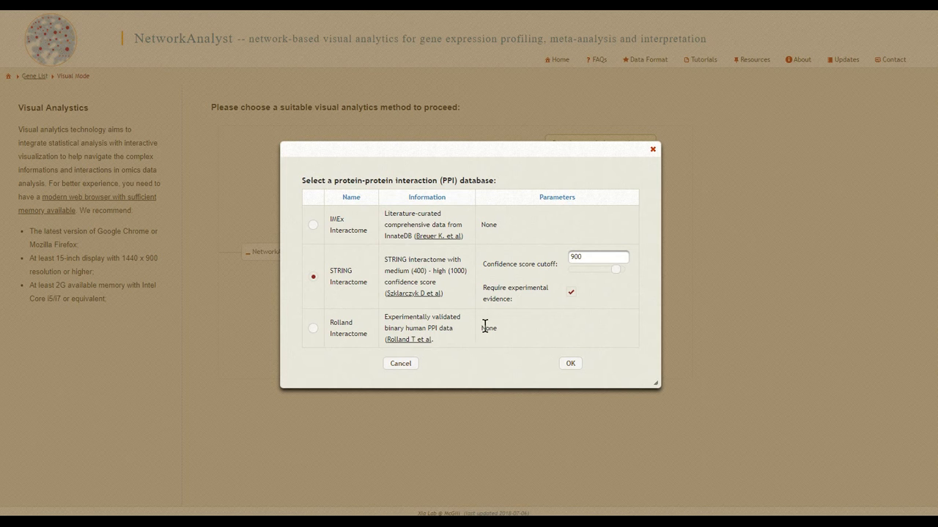
{"action": "left_click", "coordinate": [314, 330]}
{"action": "left_click", "coordinate": [314, 224]}
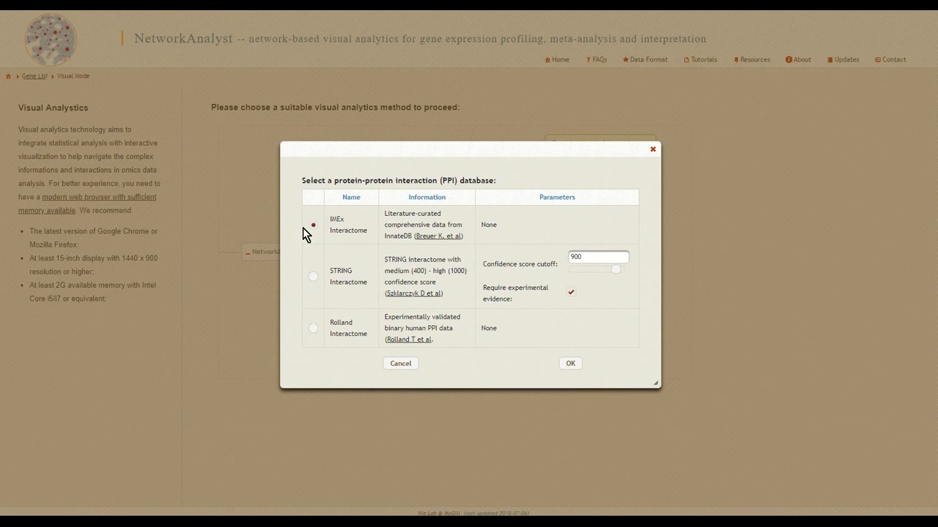
{"action": "left_click", "coordinate": [570, 364]}
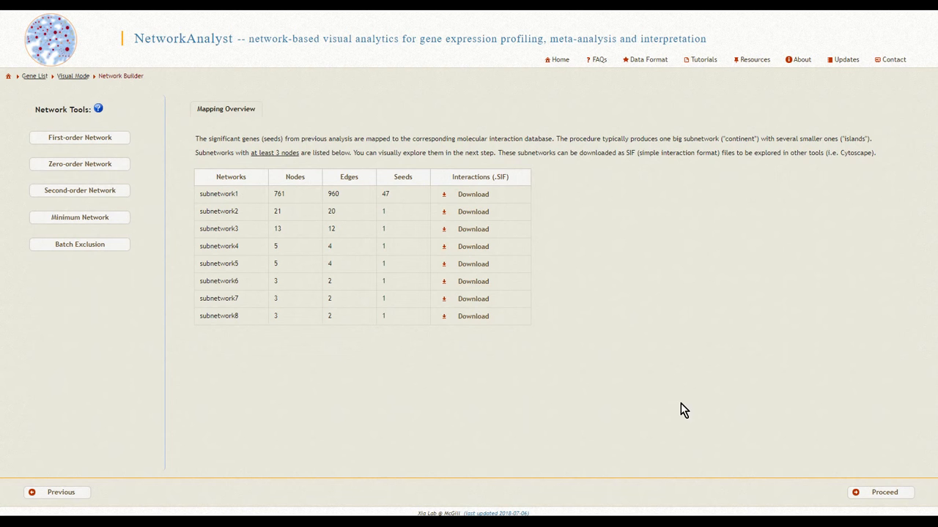
{"action": "left_click", "coordinate": [886, 495]}
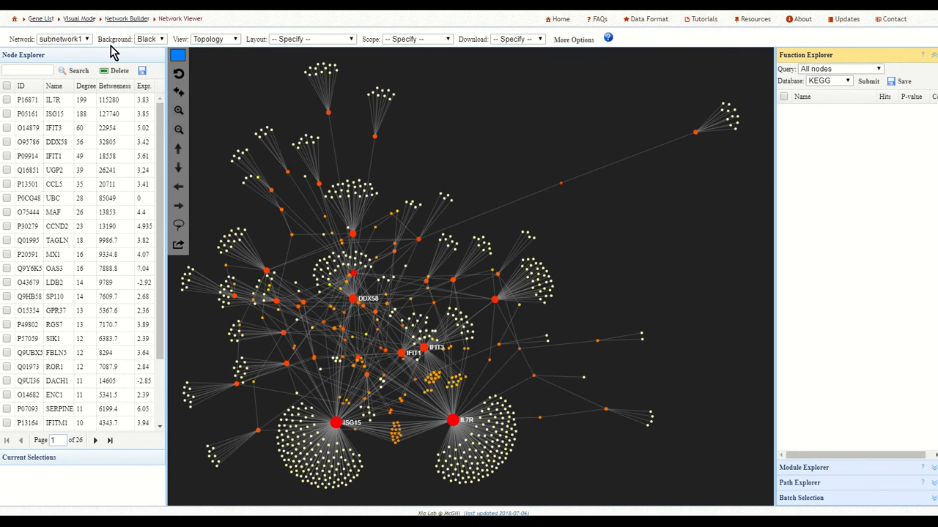
View subnetwork2 and return to subnetwork1.
{"action": "left_click", "coordinate": [86, 40]}
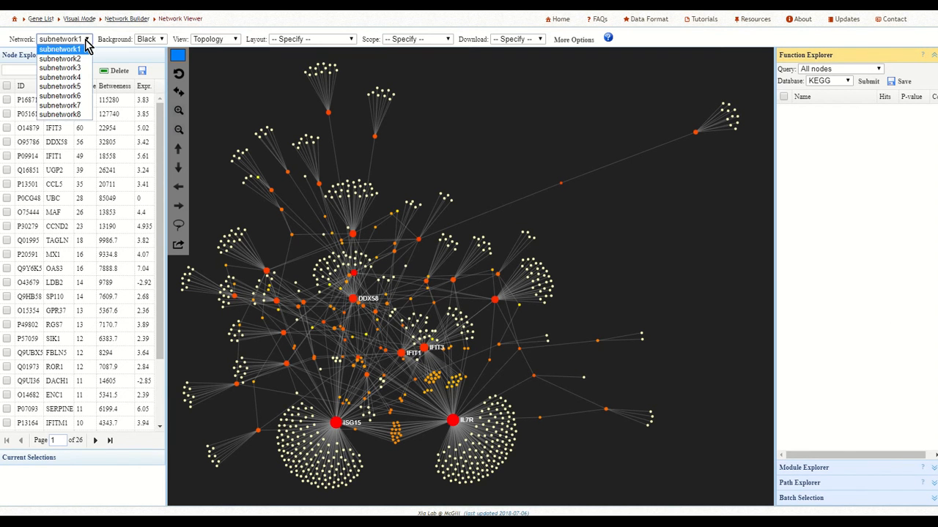
{"action": "left_click", "coordinate": [73, 58]}
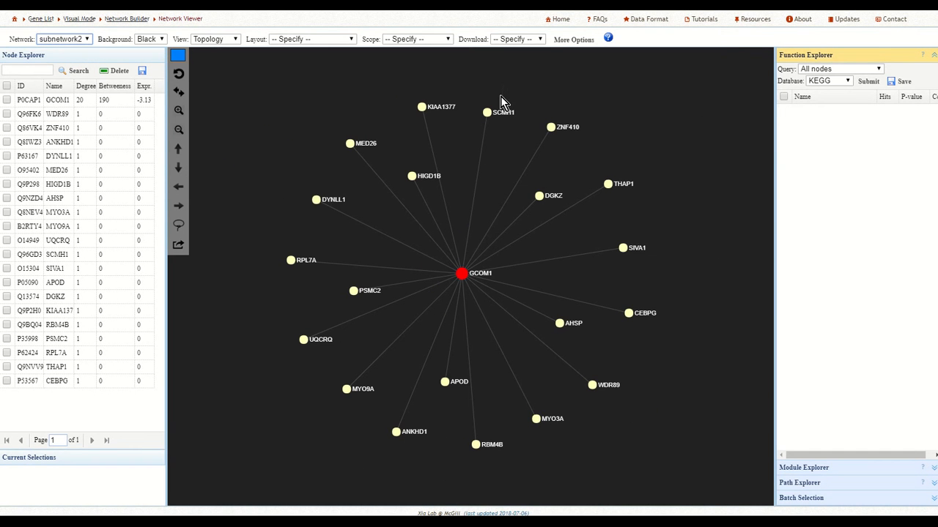
{"action": "left_click", "coordinate": [86, 41]}
{"action": "left_click", "coordinate": [76, 50]}
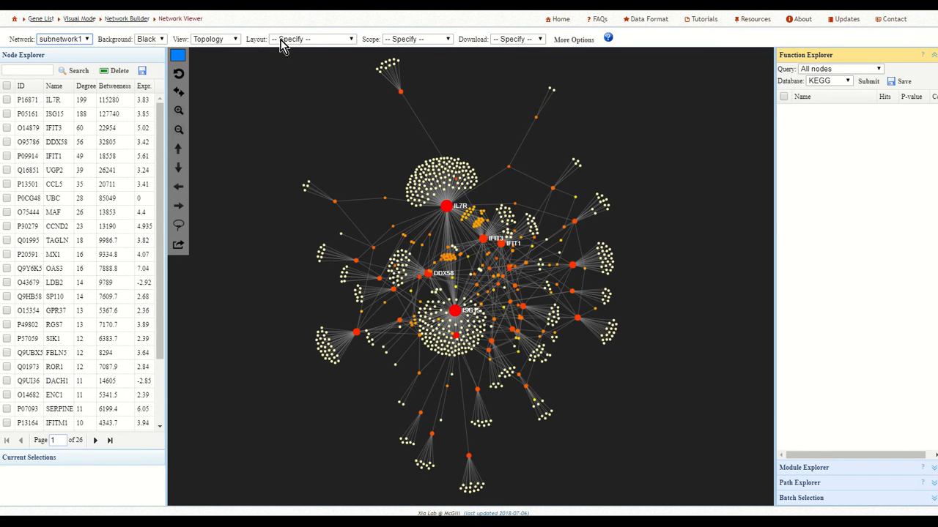
Set the network's background to White and its view to Expression.
{"action": "left_click", "coordinate": [162, 42]}
{"action": "left_click", "coordinate": [154, 63]}
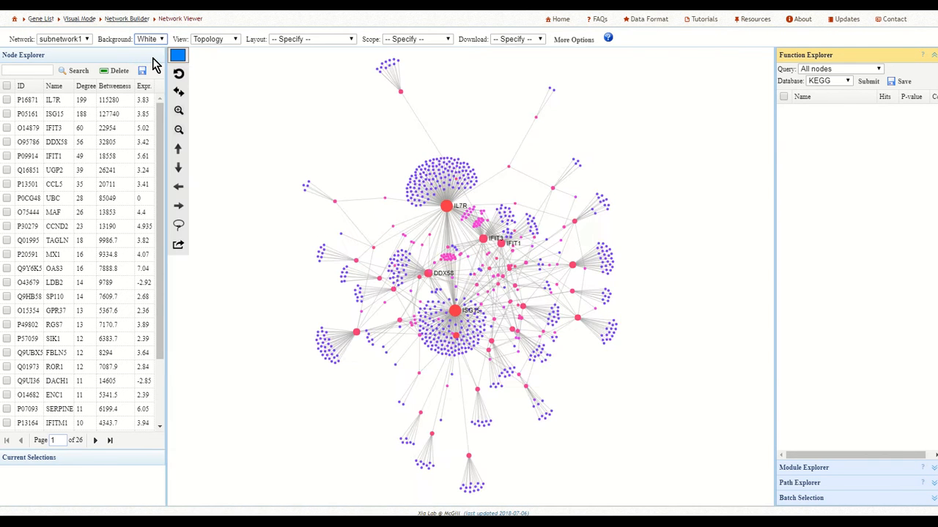
{"action": "left_click", "coordinate": [234, 41]}
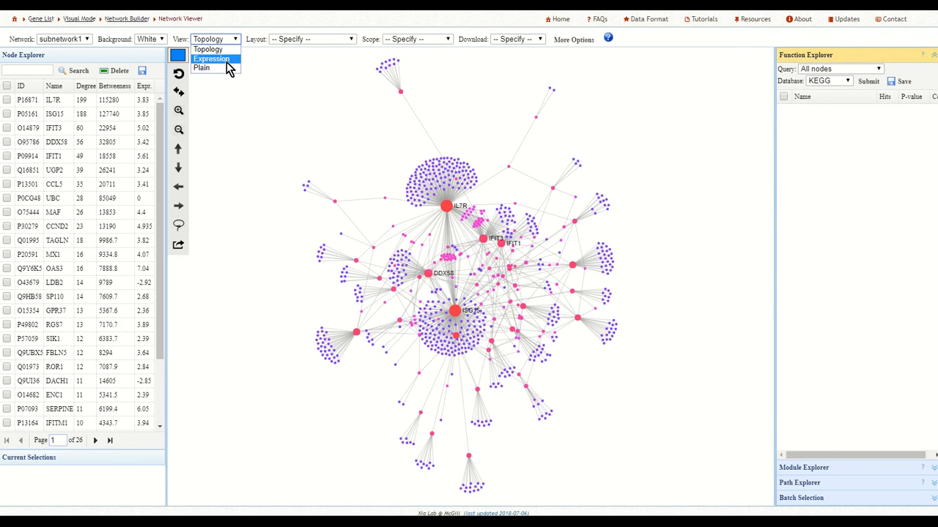
{"action": "left_click", "coordinate": [226, 60]}
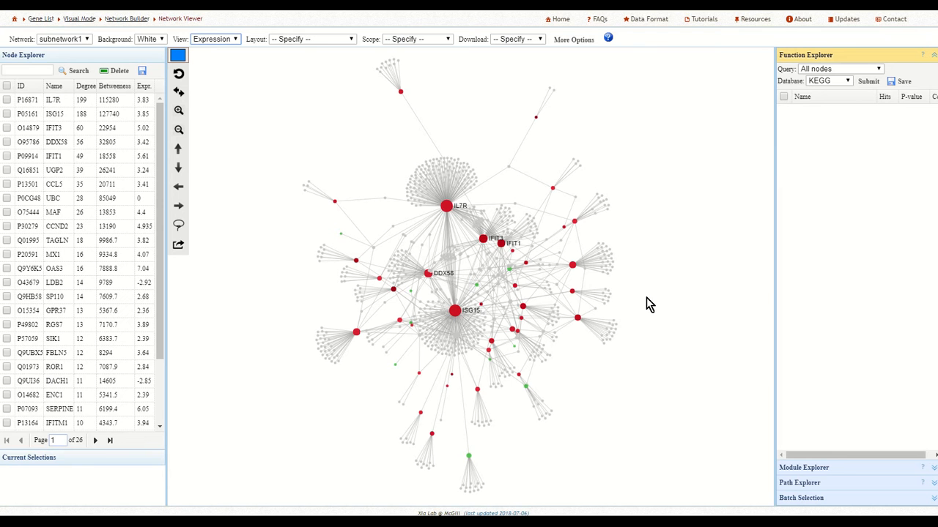
Apply the Force Atlas layout to subnetwork1 and look at the available download formats.
{"action": "left_click", "coordinate": [351, 42]}
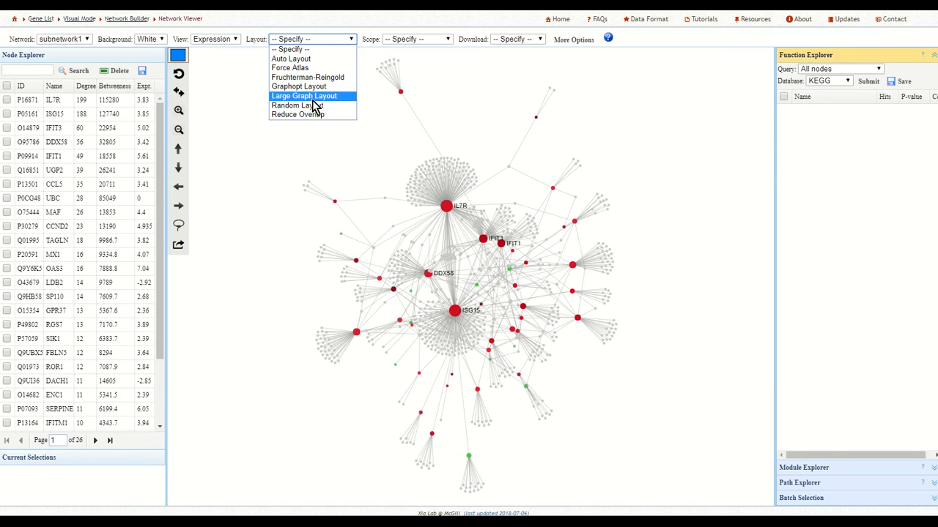
{"action": "left_click", "coordinate": [342, 71]}
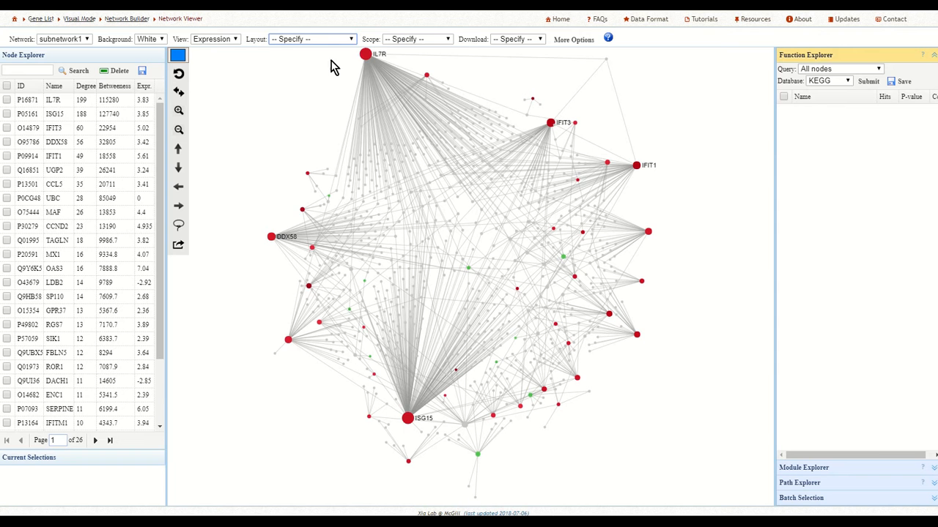
{"action": "left_click", "coordinate": [539, 42]}
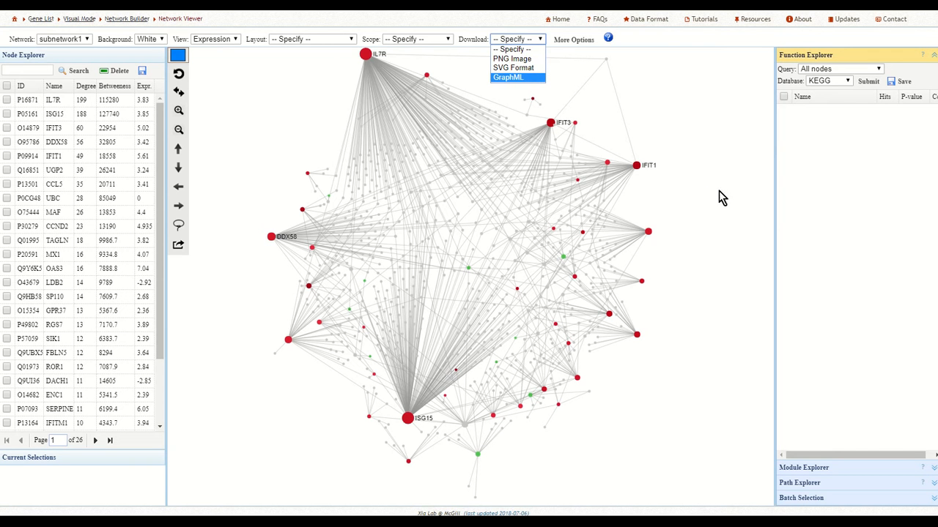
Enlarge all nodes with the Increase ++ size option and look through the advanced edge and highlight options.
{"action": "left_click", "coordinate": [573, 40]}
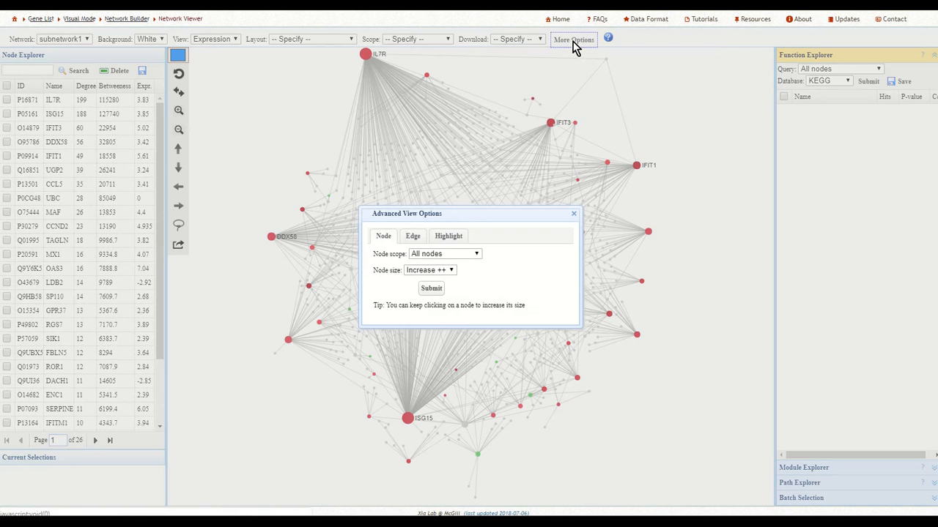
{"action": "left_click", "coordinate": [431, 289]}
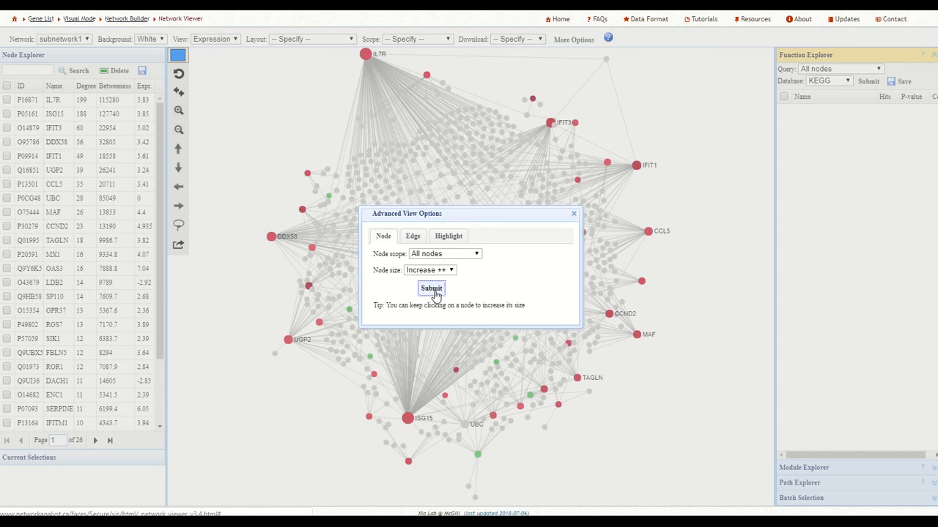
{"action": "left_click", "coordinate": [413, 237]}
{"action": "left_click", "coordinate": [449, 238]}
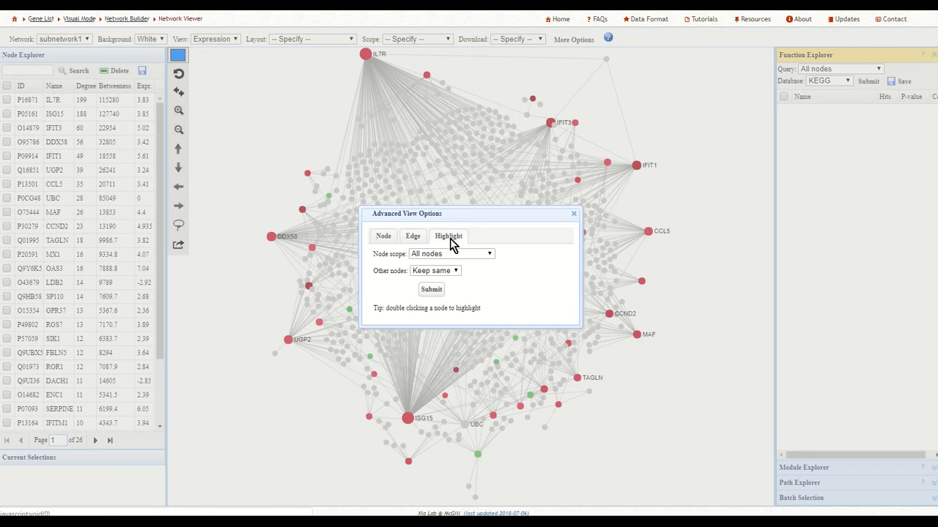
{"action": "left_click", "coordinate": [574, 217]}
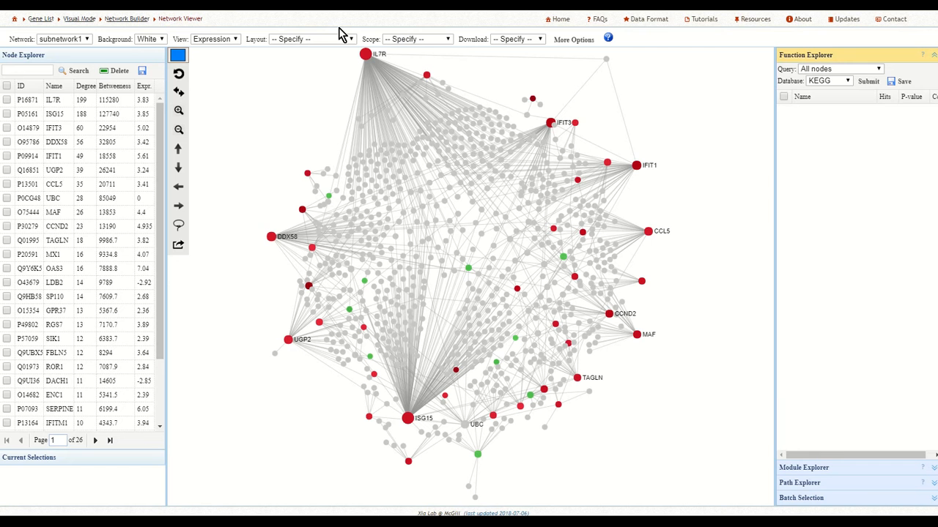
Apply the Reduce Overlap layout to the network and recheck the advanced highlight options.
{"action": "left_click", "coordinate": [352, 40]}
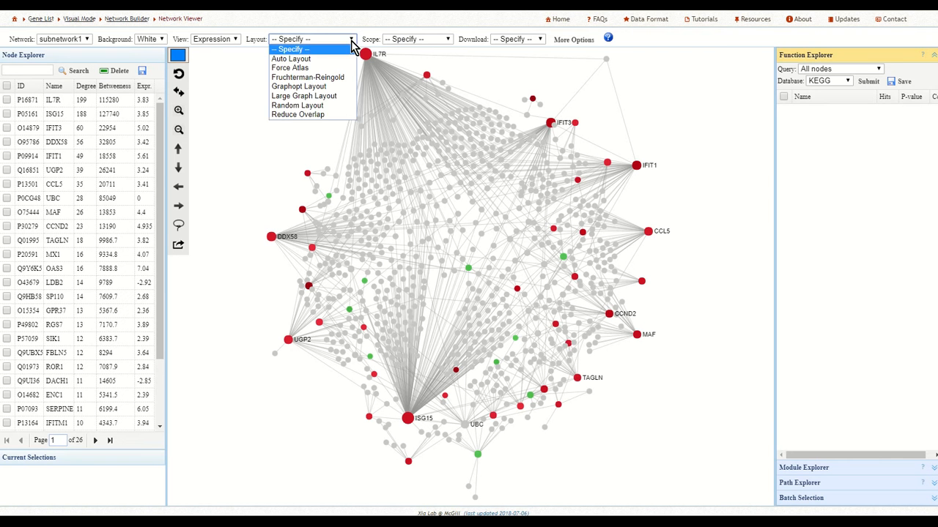
{"action": "left_click", "coordinate": [323, 115]}
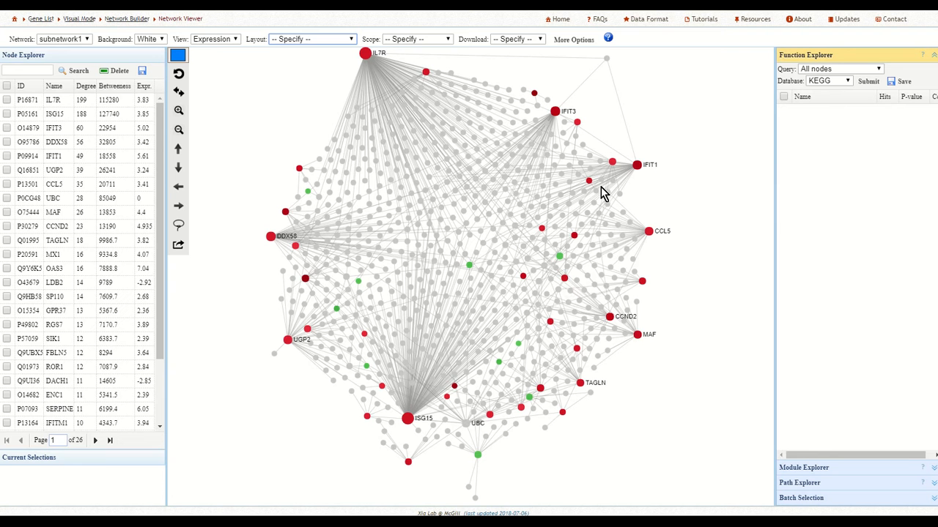
{"action": "left_click", "coordinate": [573, 40]}
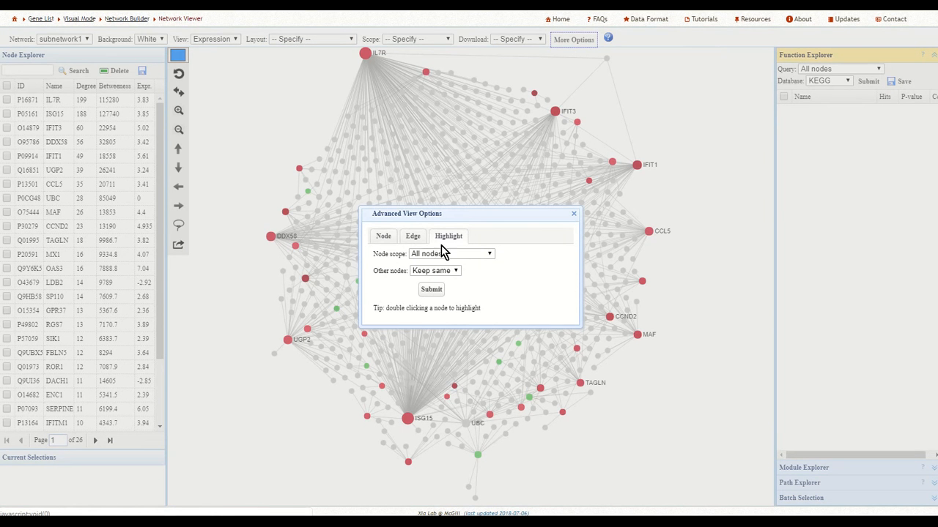
{"action": "left_click", "coordinate": [575, 214]}
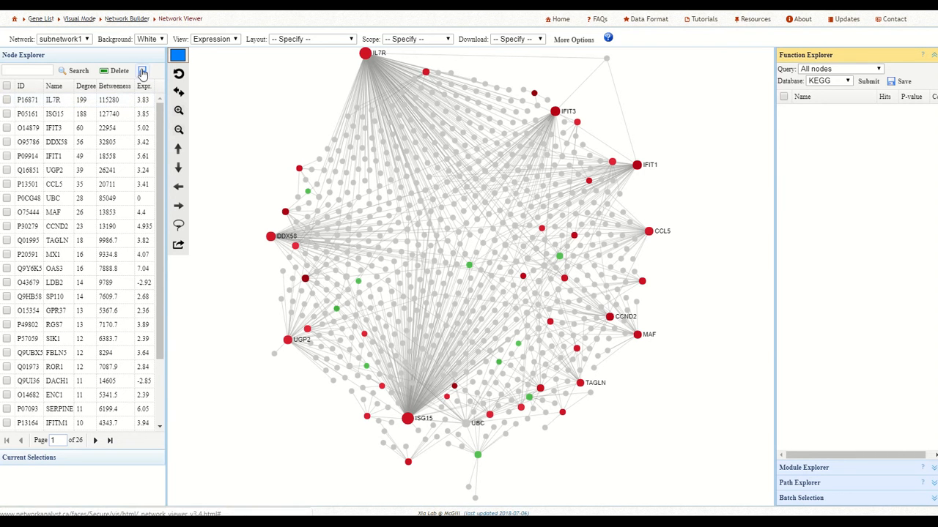
Check the node table download link, and examine node IL7R's details and UniProt link.
{"action": "left_click", "coordinate": [143, 73]}
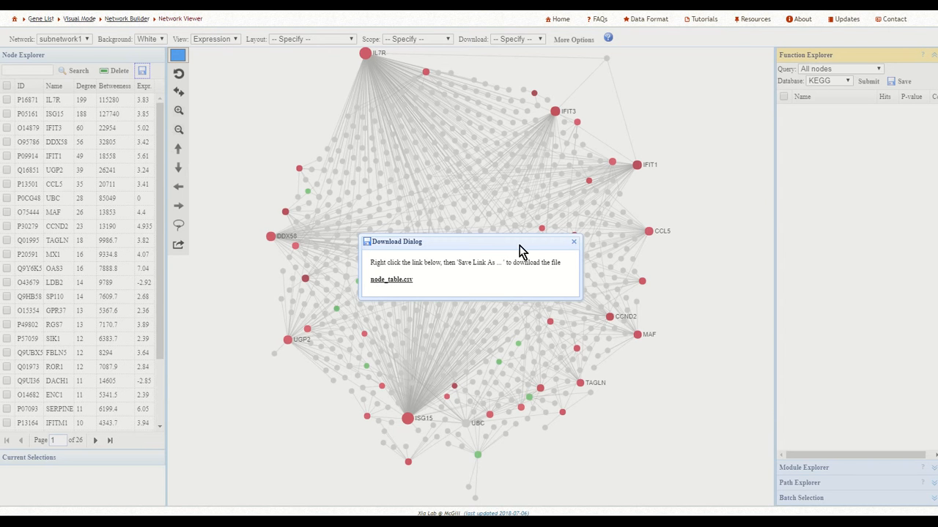
{"action": "left_click", "coordinate": [574, 242]}
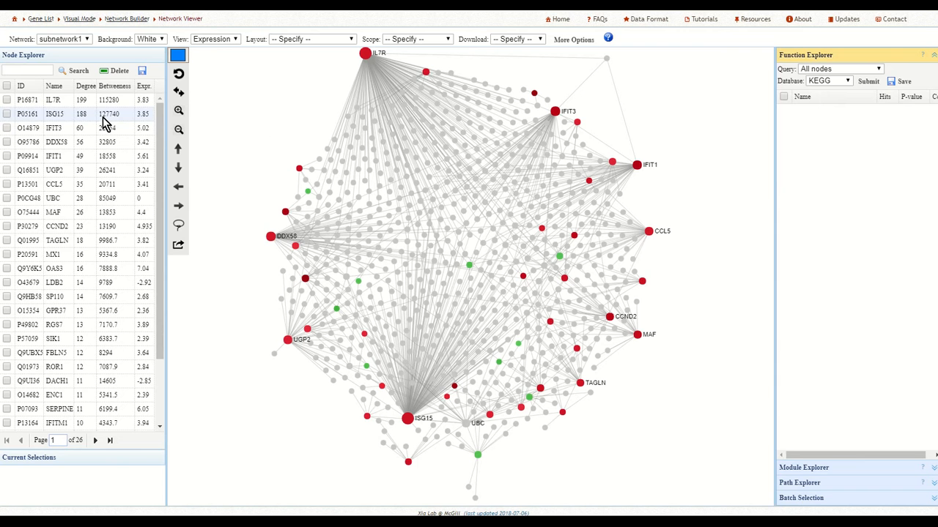
{"action": "left_click", "coordinate": [365, 56]}
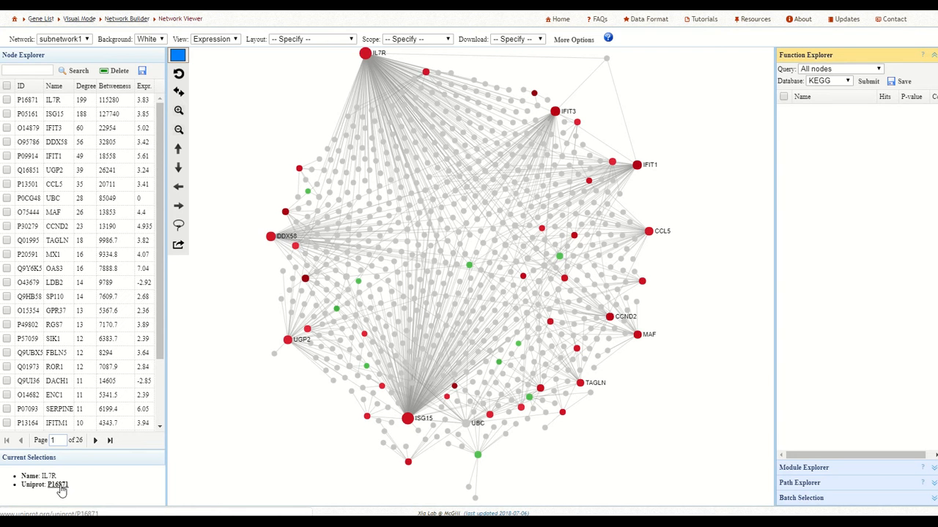
{"action": "left_click", "coordinate": [62, 489]}
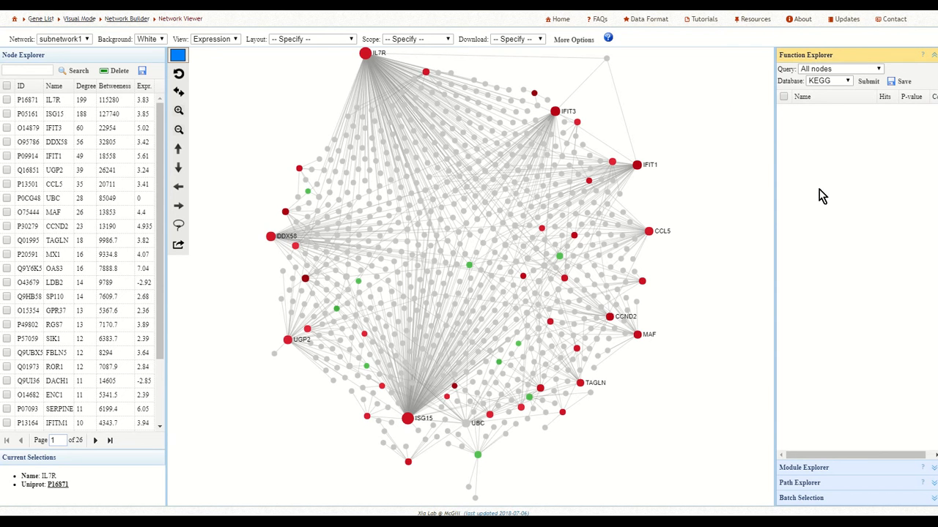
Run functional enrichment on all nodes against the Reactome database, after reviewing the available query and database options.
{"action": "left_click", "coordinate": [847, 81]}
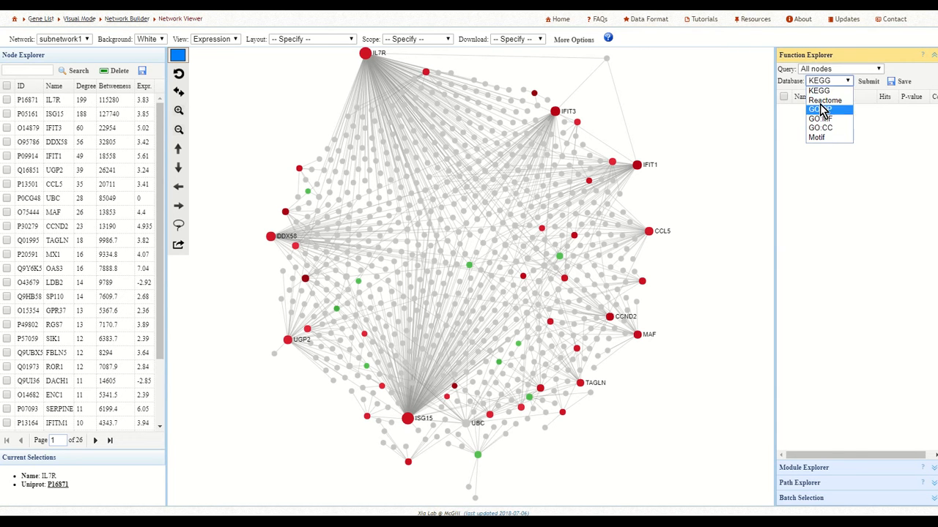
{"action": "left_click", "coordinate": [884, 139]}
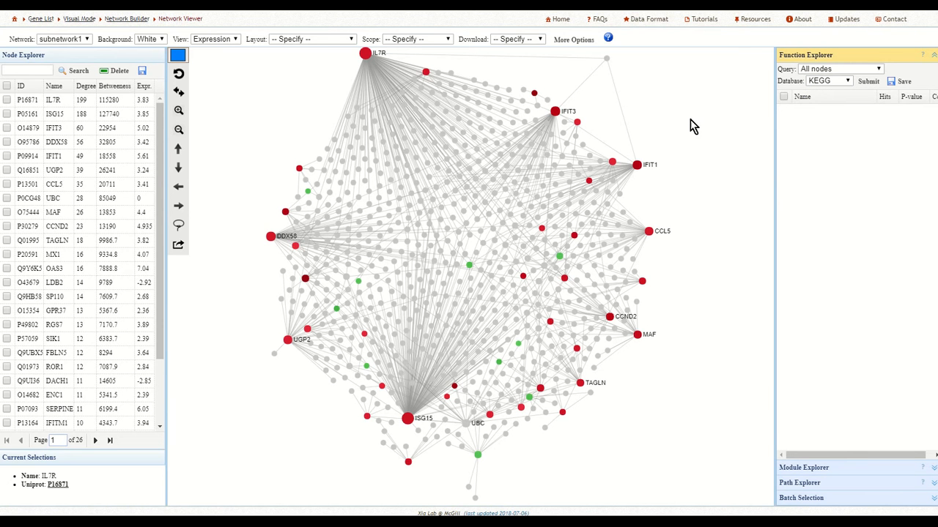
{"action": "left_click", "coordinate": [863, 69]}
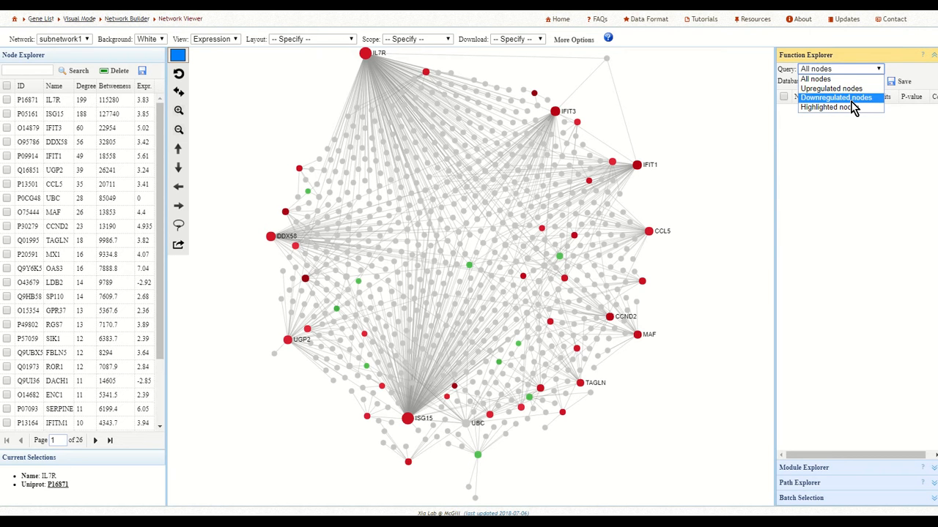
{"action": "left_click", "coordinate": [907, 73]}
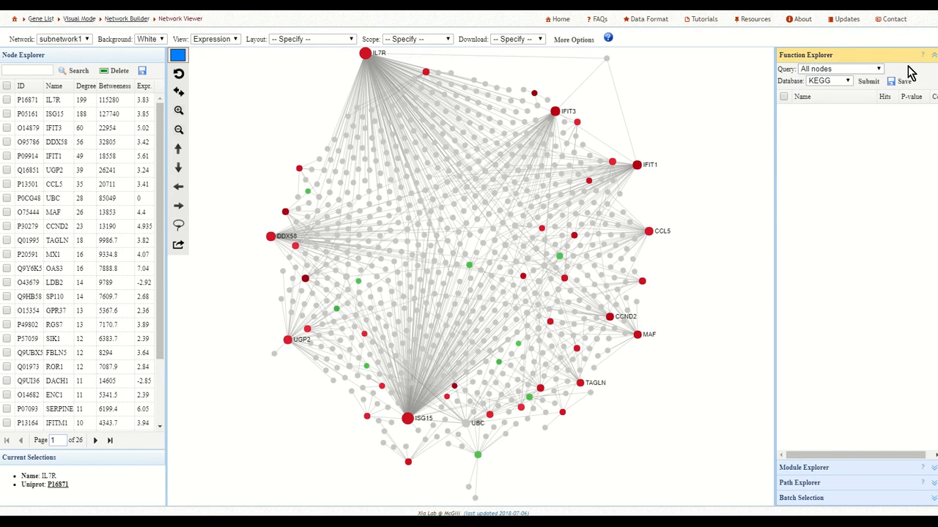
{"action": "left_click", "coordinate": [849, 88]}
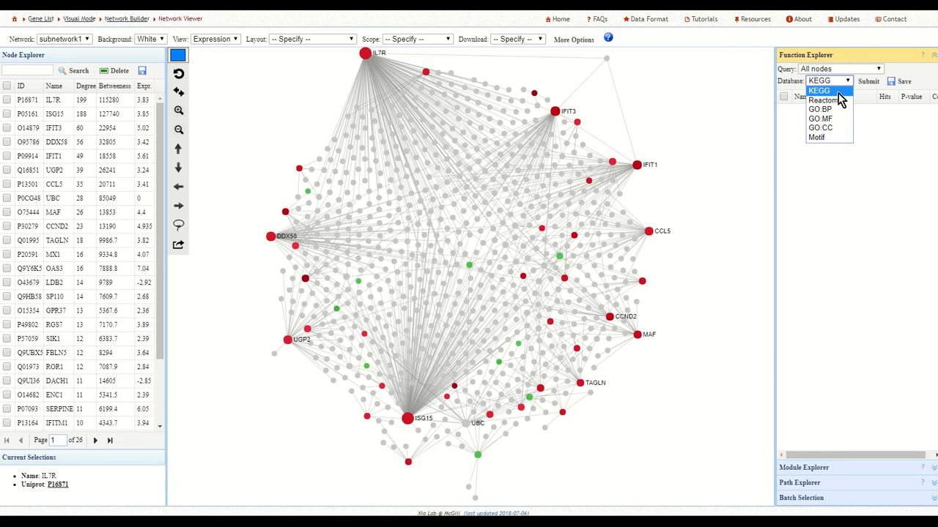
{"action": "left_click", "coordinate": [840, 102]}
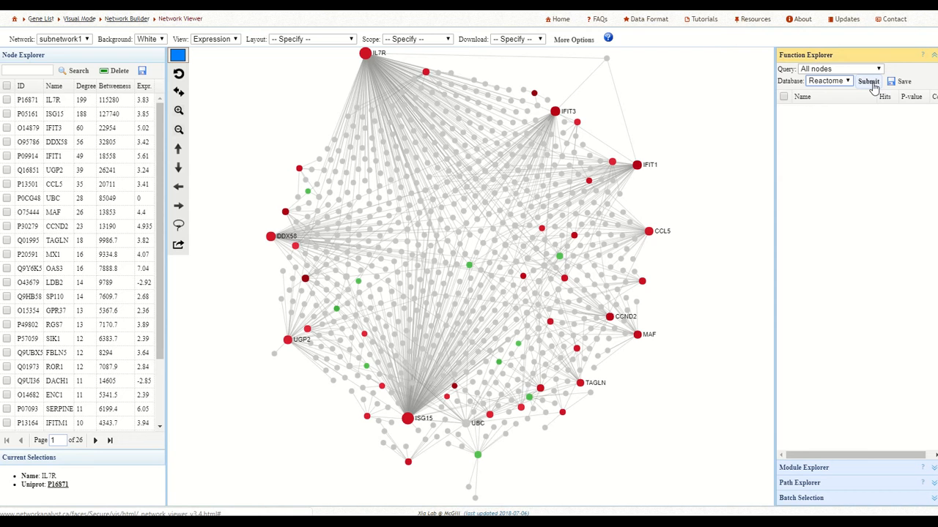
{"action": "left_click", "coordinate": [868, 82]}
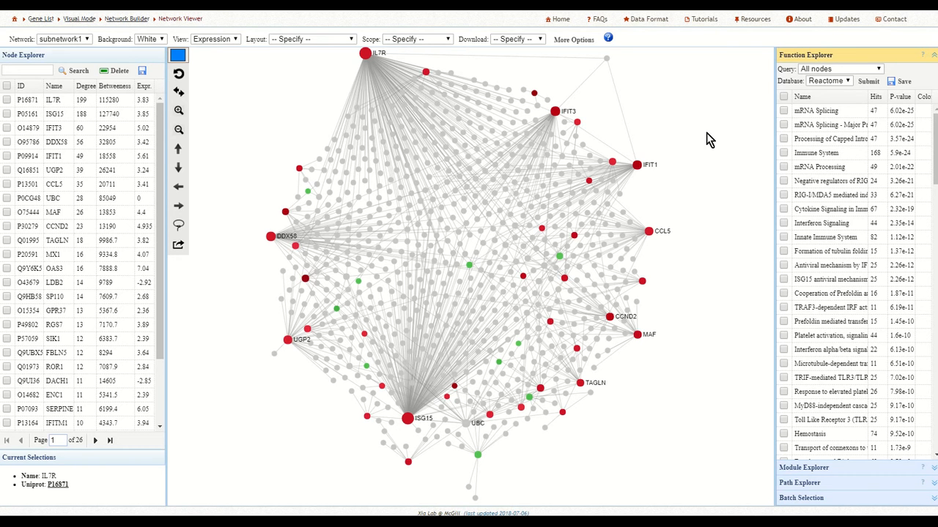
Highlight the mRNA Splicing nodes in blue and the Immune System nodes in black.
{"action": "left_click", "coordinate": [783, 111]}
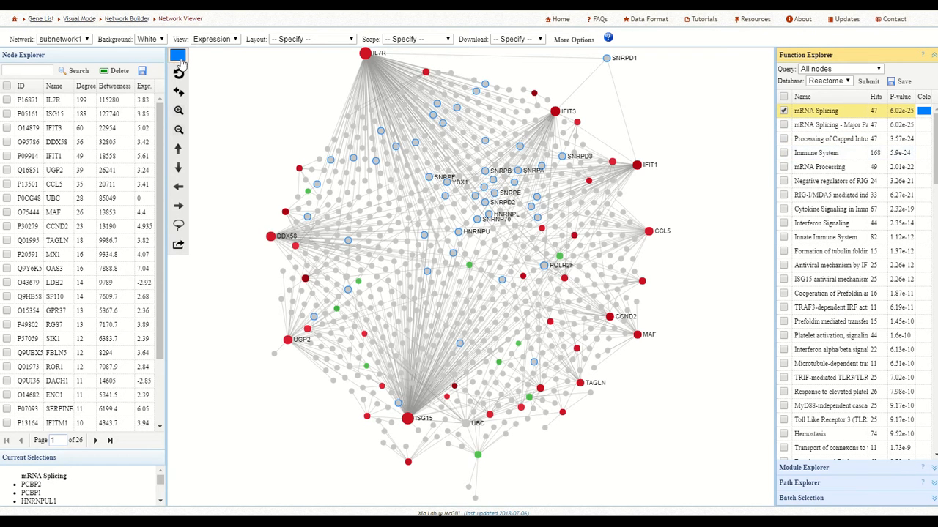
{"action": "left_click", "coordinate": [177, 58]}
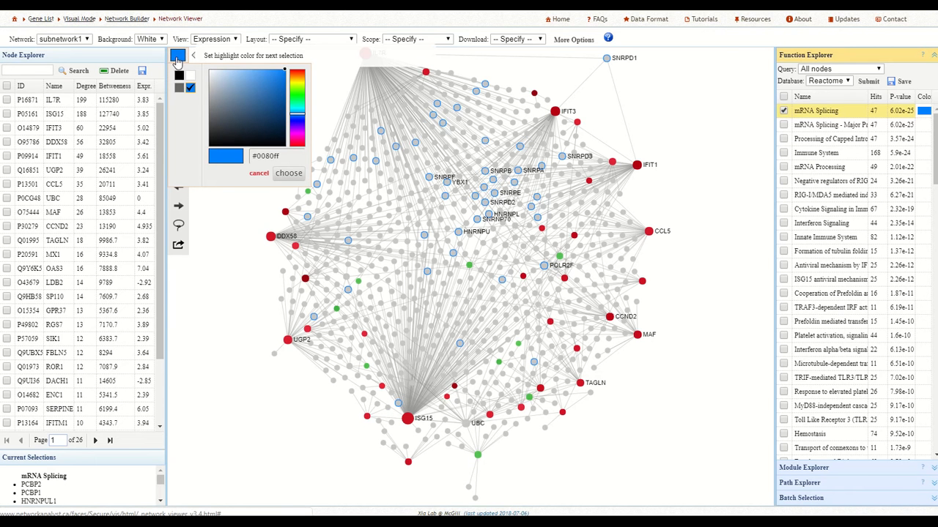
{"action": "left_click", "coordinate": [179, 75]}
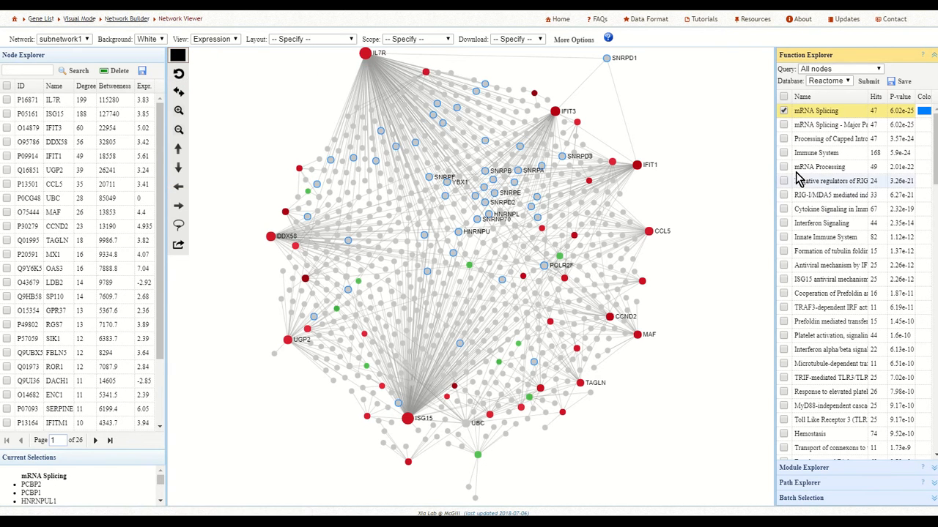
{"action": "left_click", "coordinate": [784, 153]}
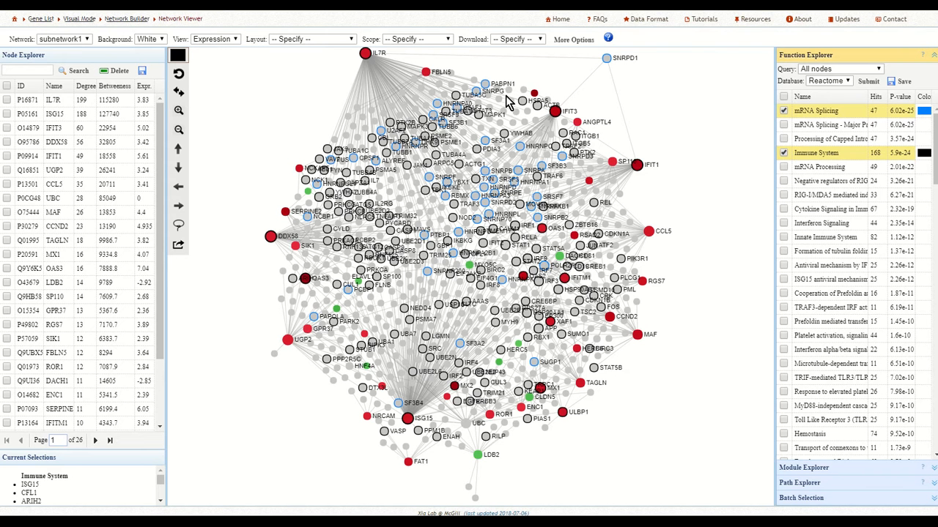
Check the enrichment results download link, and deselect the mRNA Splicing and Immune System pathways.
{"action": "left_click", "coordinate": [892, 86]}
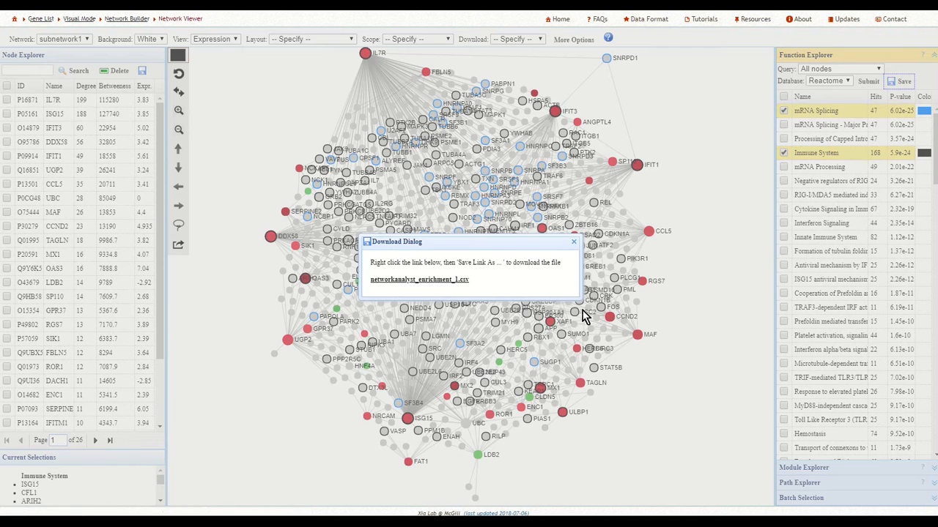
{"action": "left_click", "coordinate": [575, 241]}
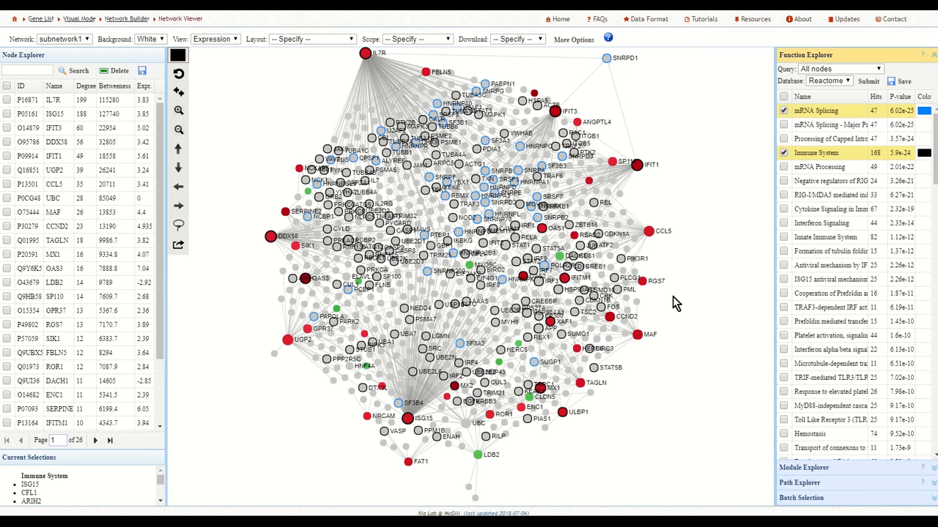
{"action": "left_click", "coordinate": [783, 110]}
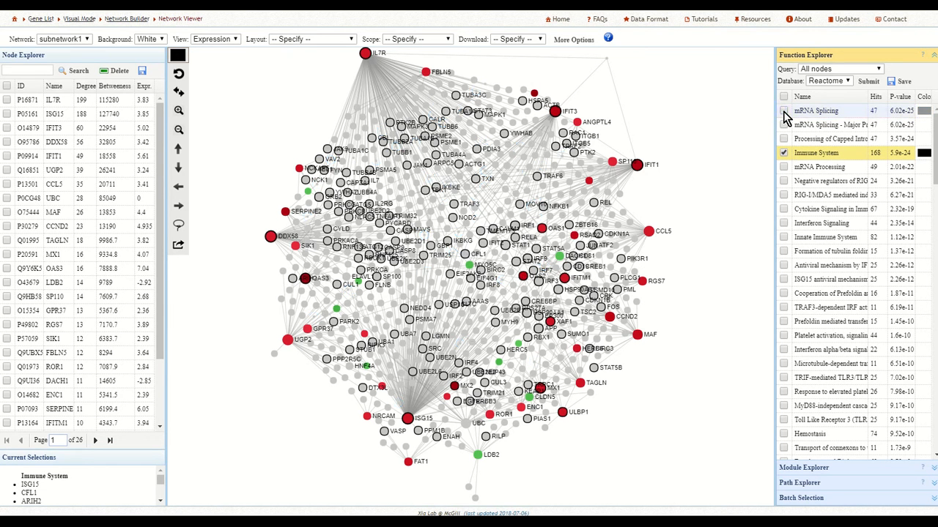
{"action": "left_click", "coordinate": [783, 152]}
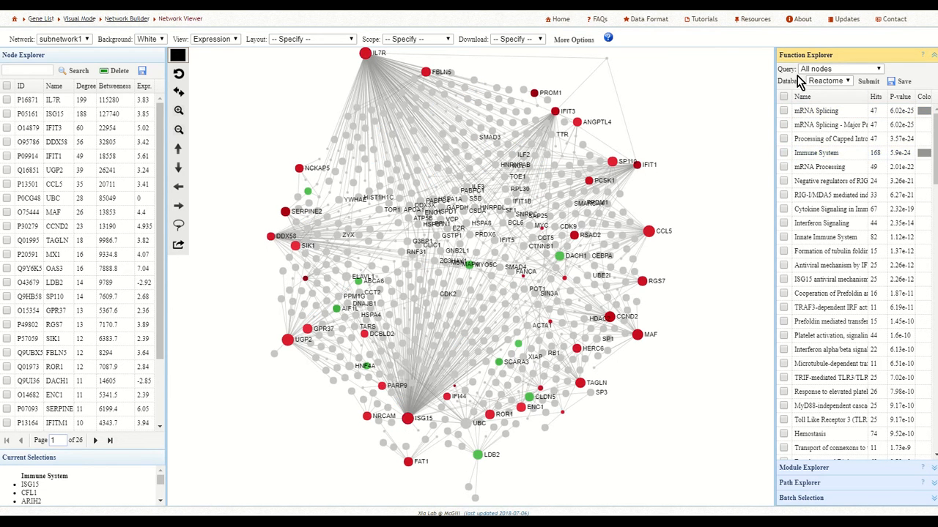
Detect the network's modules with the InfoMap algorithm.
{"action": "left_click", "coordinate": [800, 471]}
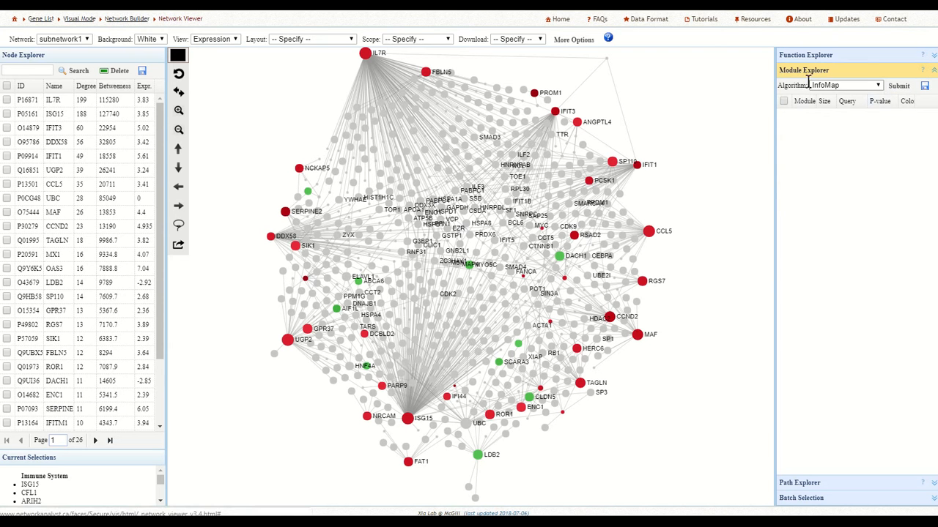
{"action": "left_click", "coordinate": [868, 86]}
{"action": "left_click", "coordinate": [873, 89]}
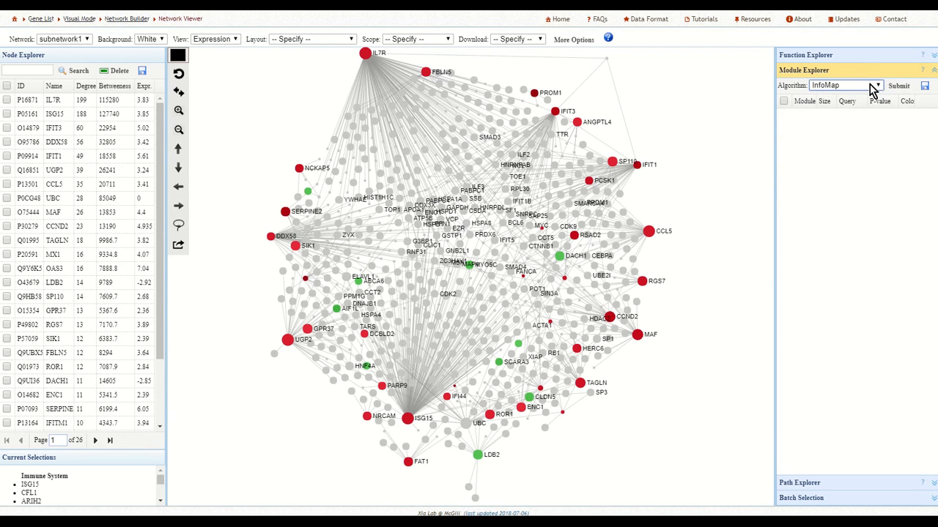
{"action": "left_click", "coordinate": [900, 87]}
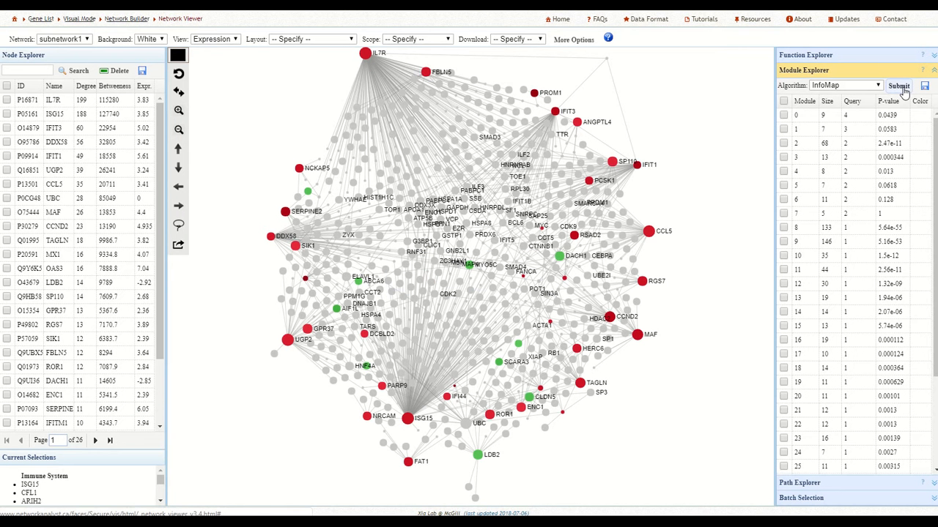
Highlight module 2 in black and module 0 in blue, and extract the highlighted modules as a new network.
{"action": "left_click", "coordinate": [784, 145]}
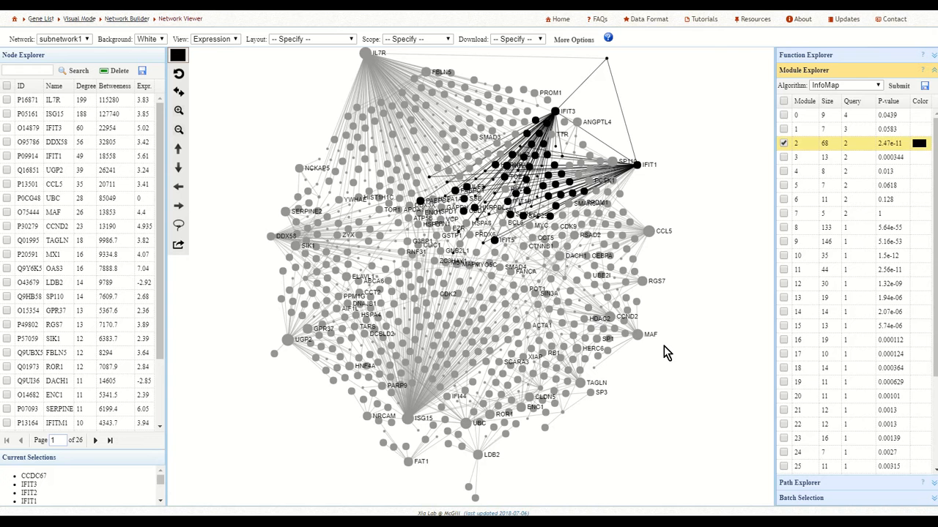
{"action": "left_click", "coordinate": [177, 55]}
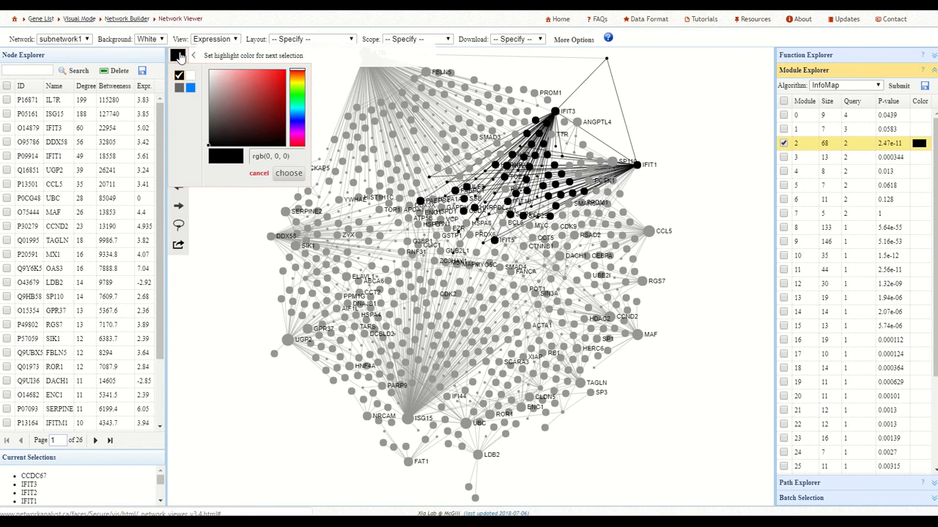
{"action": "left_click", "coordinate": [190, 89]}
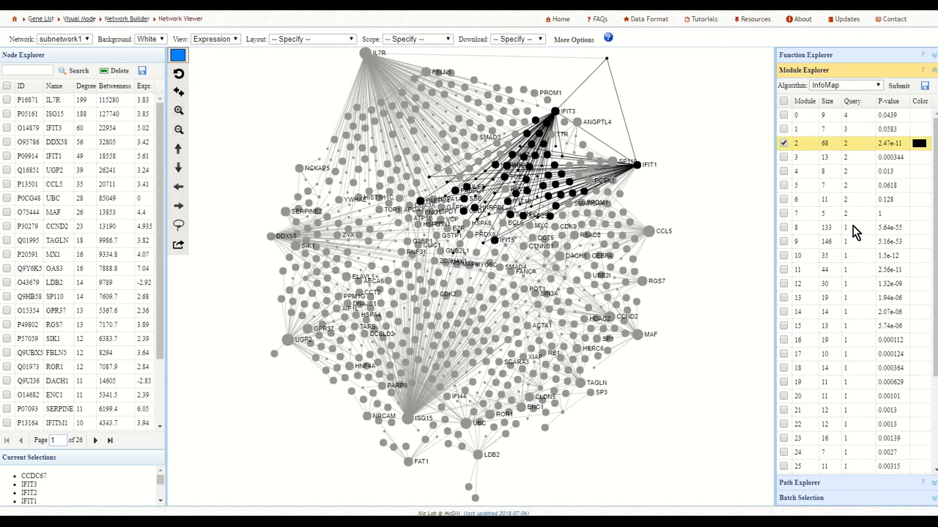
{"action": "left_click", "coordinate": [786, 118]}
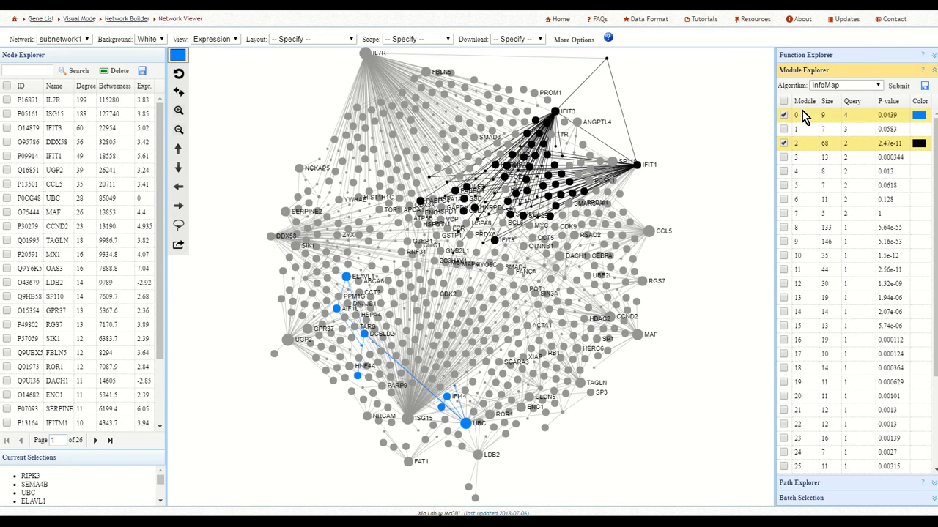
{"action": "left_click", "coordinate": [180, 247]}
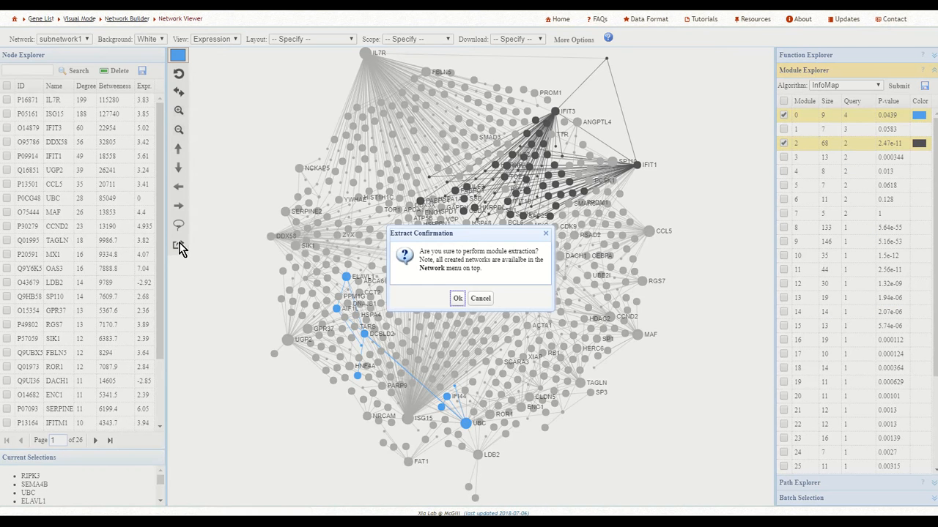
{"action": "left_click", "coordinate": [457, 298]}
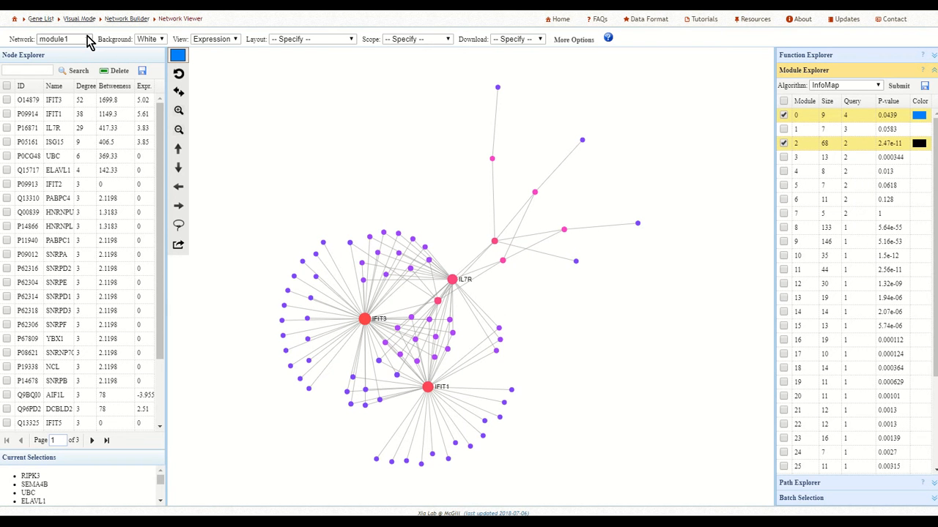
Switch the displayed network back to subnetwork1 and apply the Force Atlas layout.
{"action": "left_click", "coordinate": [90, 41]}
{"action": "left_click", "coordinate": [89, 42]}
{"action": "left_click", "coordinate": [90, 41]}
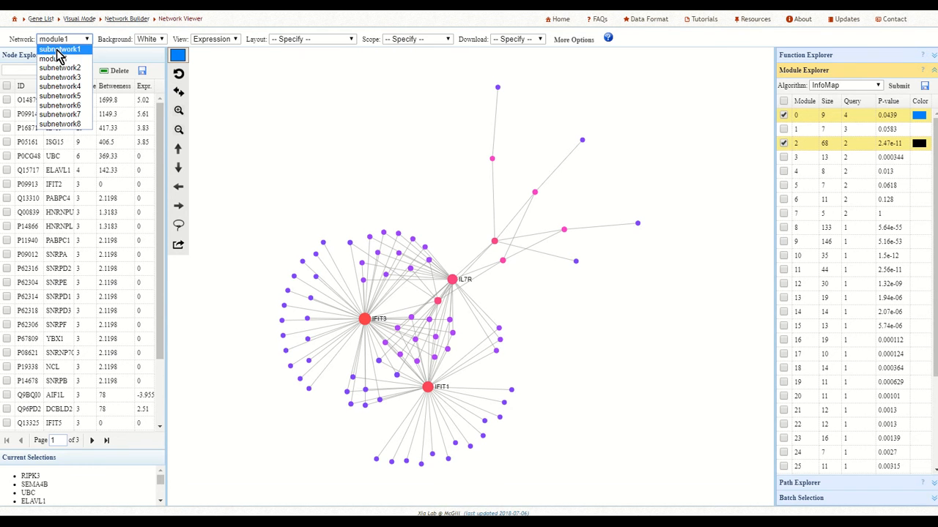
{"action": "left_click", "coordinate": [60, 50]}
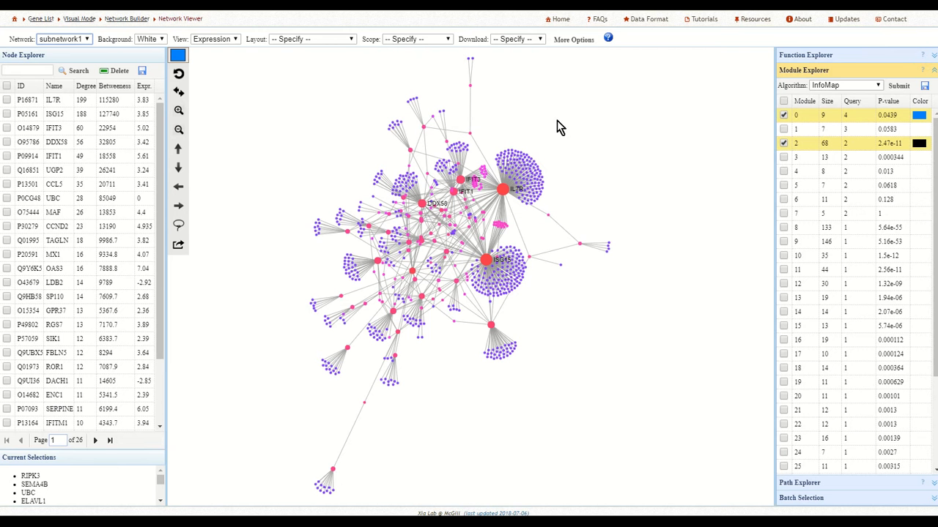
{"action": "left_click", "coordinate": [351, 41]}
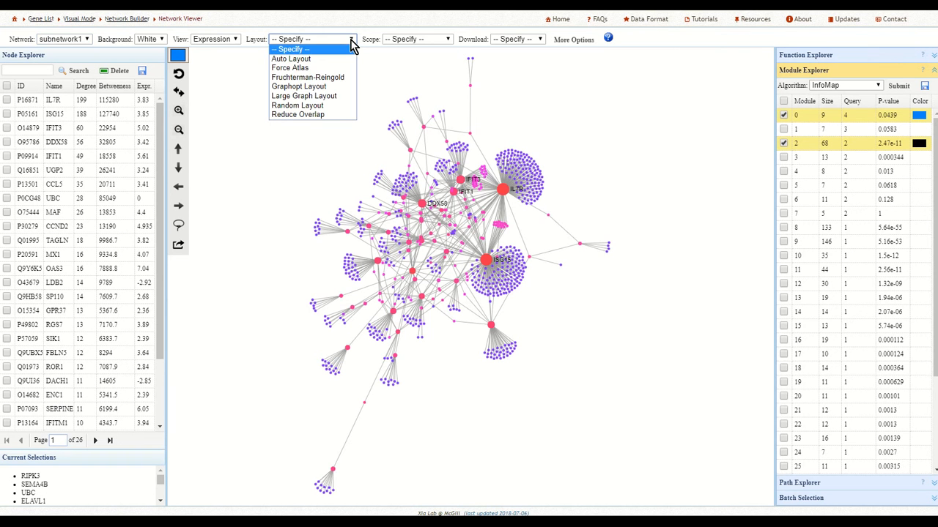
{"action": "left_click", "coordinate": [338, 68]}
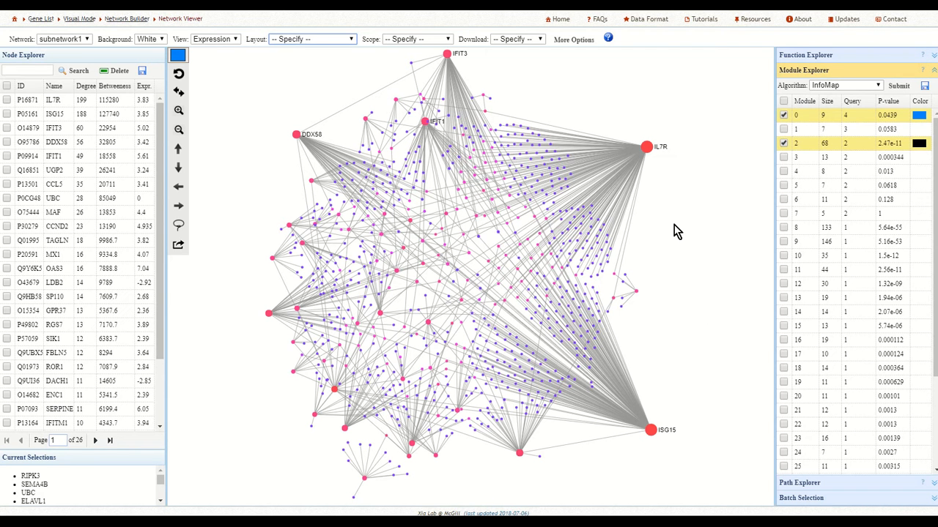
Run a functional enrichment analysis on the upregulated nodes against the Reactome database.
{"action": "left_click", "coordinate": [799, 56]}
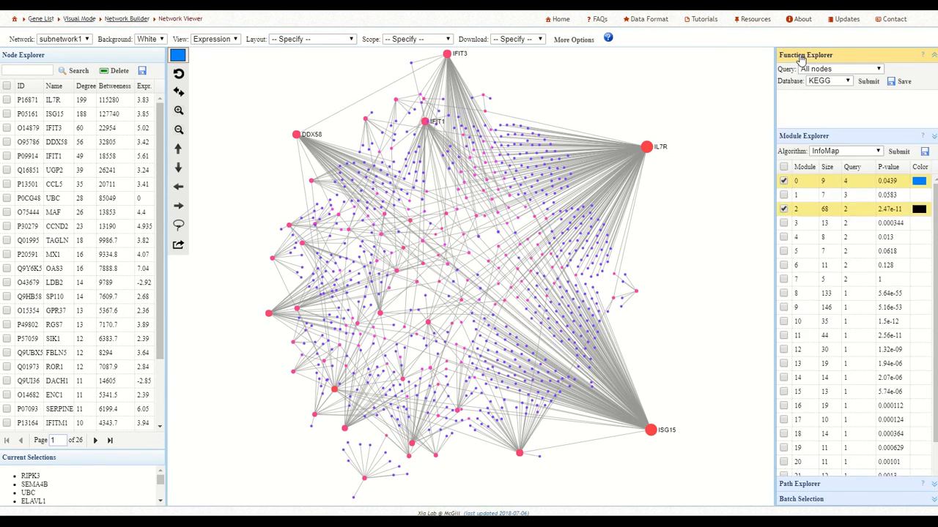
{"action": "left_click", "coordinate": [860, 69]}
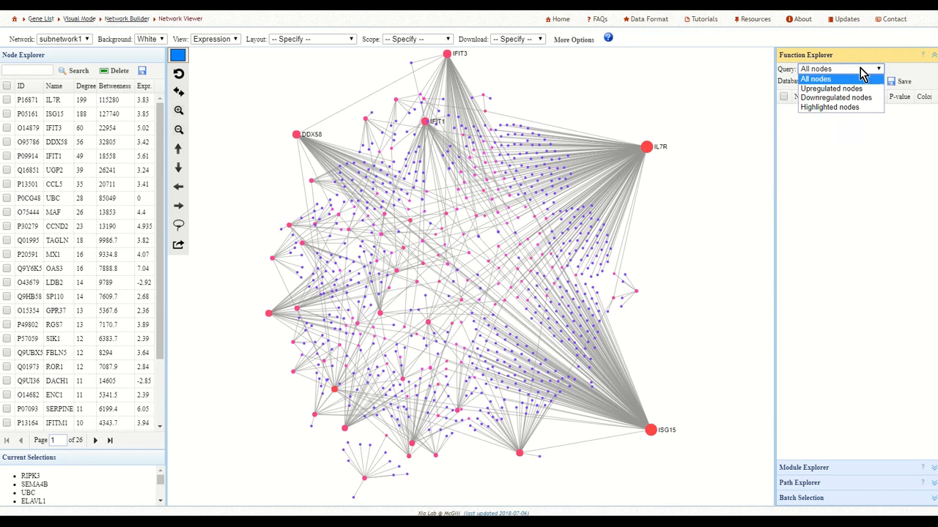
{"action": "left_click", "coordinate": [852, 89]}
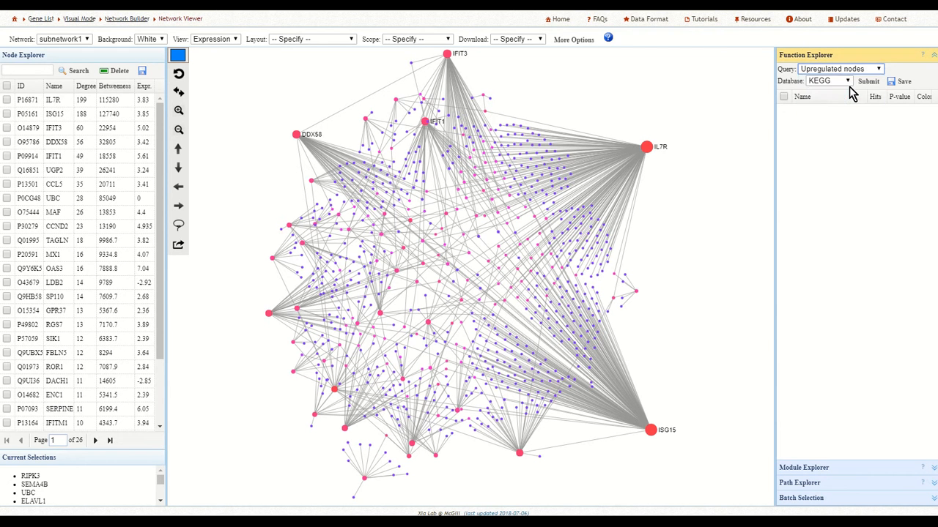
{"action": "left_click", "coordinate": [845, 83]}
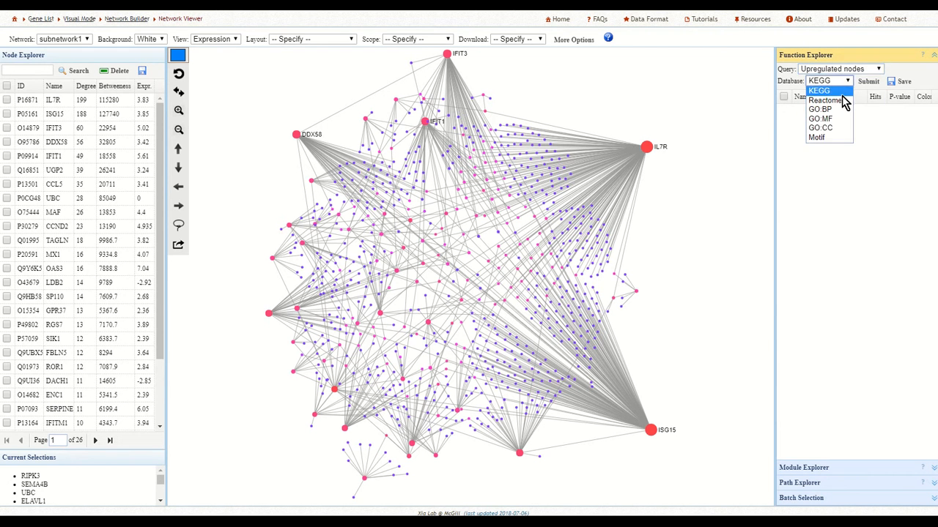
{"action": "left_click", "coordinate": [845, 103]}
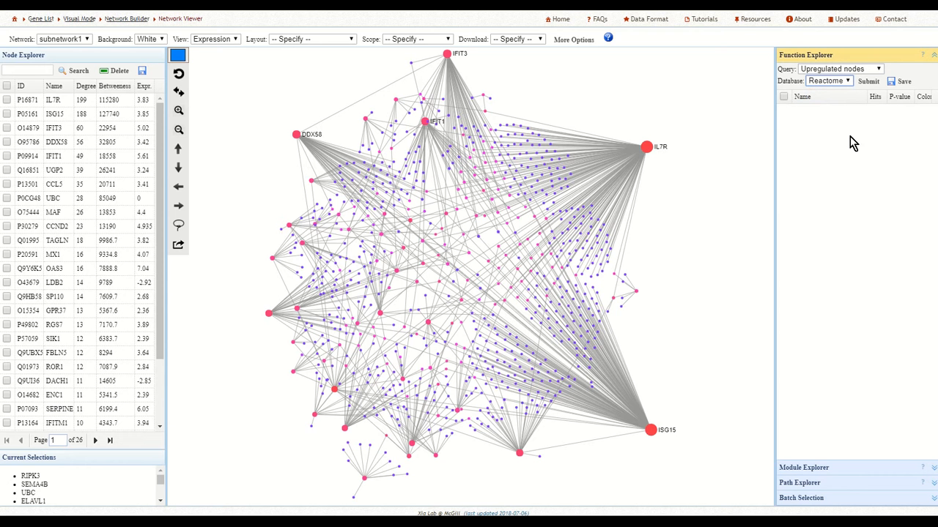
{"action": "left_click", "coordinate": [869, 83]}
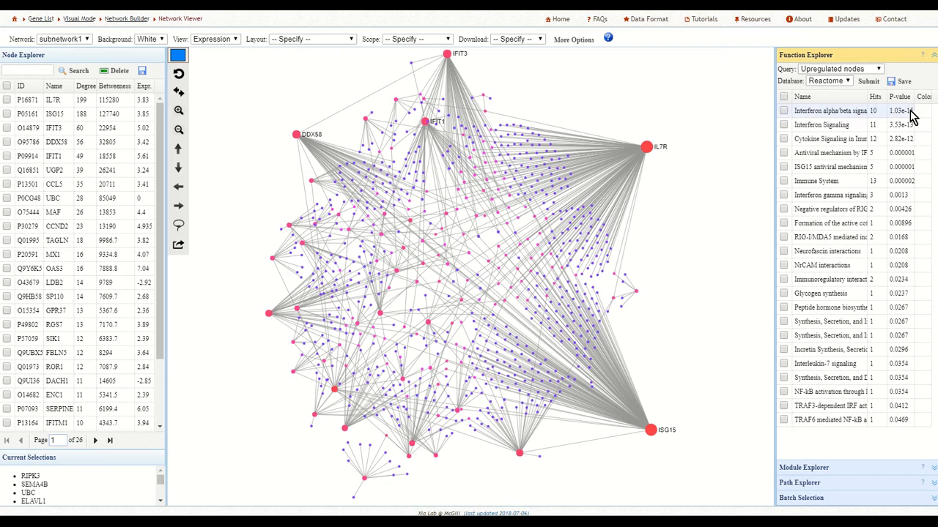
Highlight Interferon alpha/beta signaling, Interferon Signaling, Cytokine Signaling in Immune system and Antiviral mechanism by IFN-stimulated genes in black.
{"action": "left_click", "coordinate": [783, 111]}
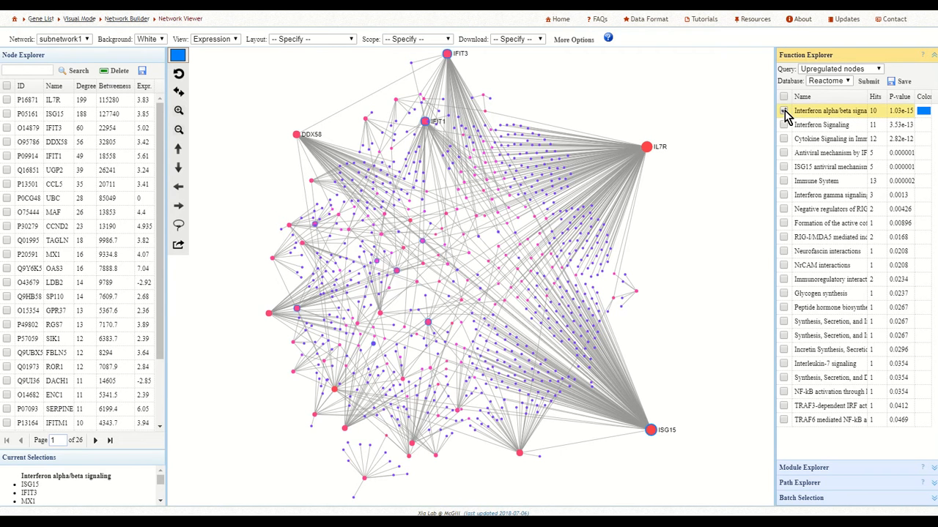
{"action": "left_click", "coordinate": [784, 111]}
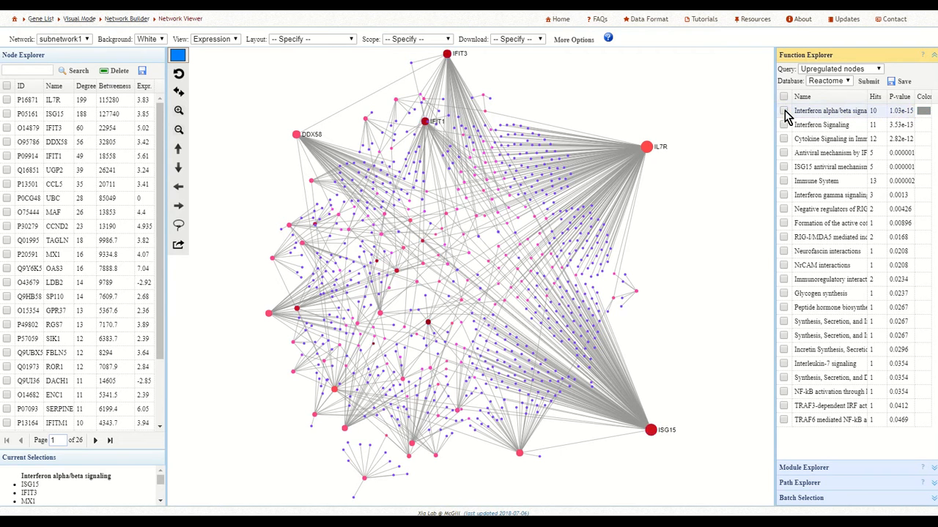
{"action": "left_click", "coordinate": [181, 58]}
{"action": "left_click", "coordinate": [178, 75]}
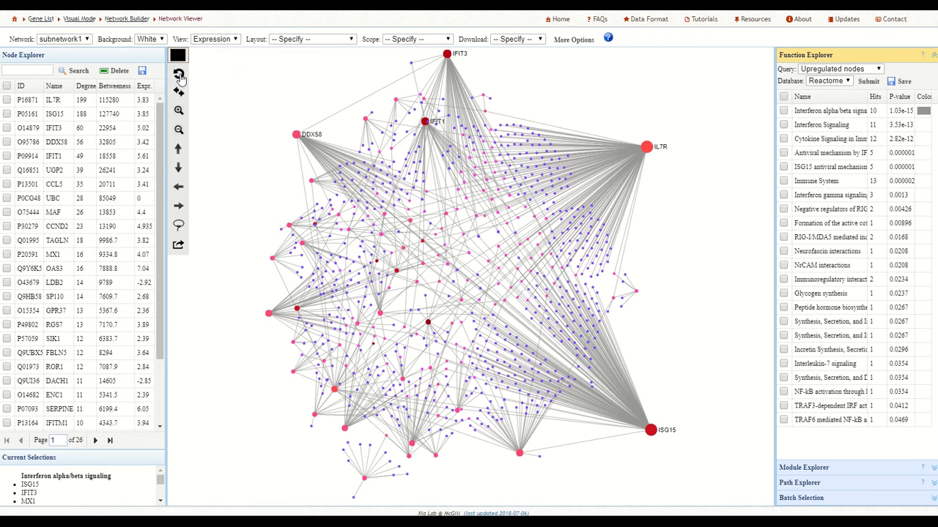
{"action": "left_click", "coordinate": [783, 110]}
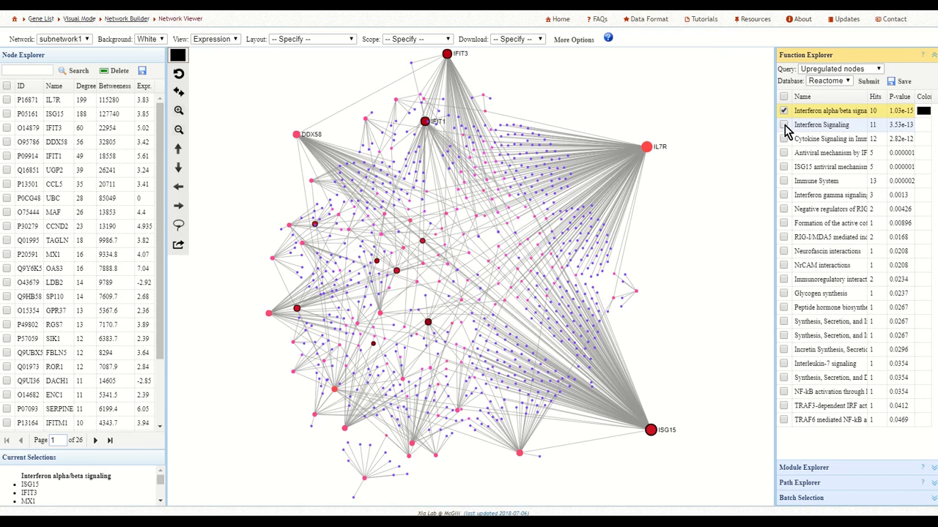
{"action": "left_click", "coordinate": [783, 125]}
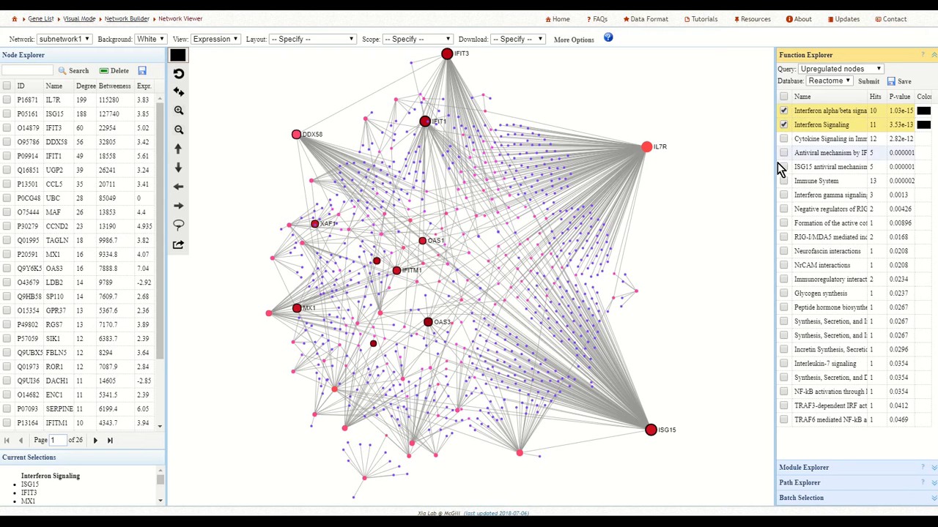
{"action": "left_click_drag", "start_coordinate": [744, 178], "coordinate": [734, 179]}
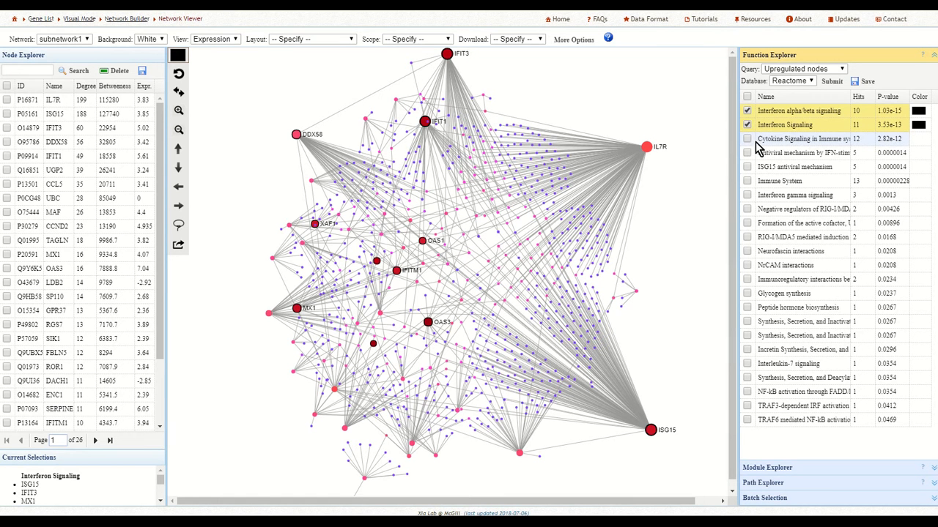
{"action": "left_click", "coordinate": [746, 139]}
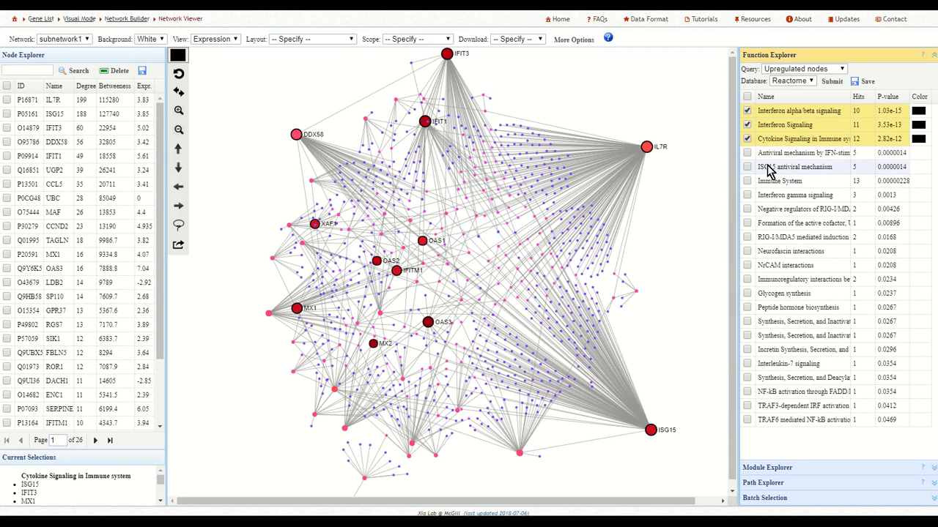
{"action": "left_click", "coordinate": [746, 153]}
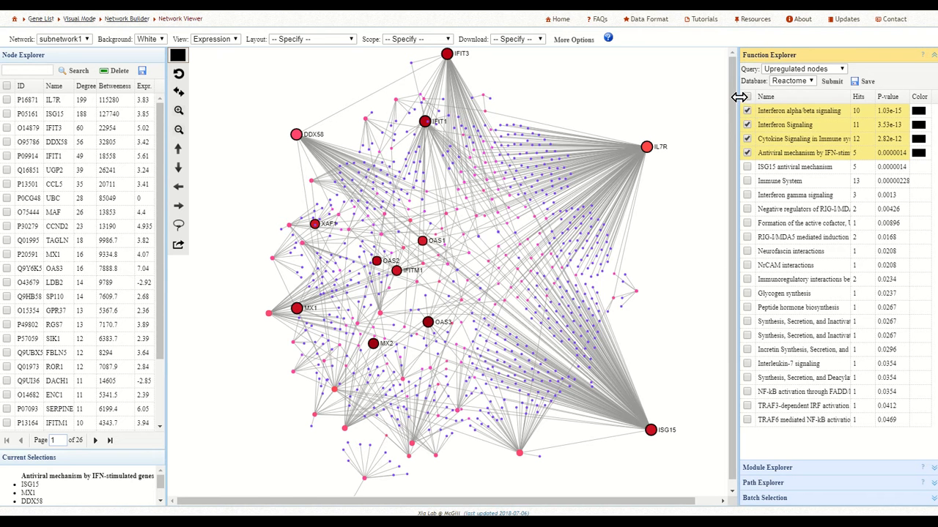
Run the enrichment analysis on the upregulated nodes with the GO:BP database.
{"action": "left_click", "coordinate": [806, 82]}
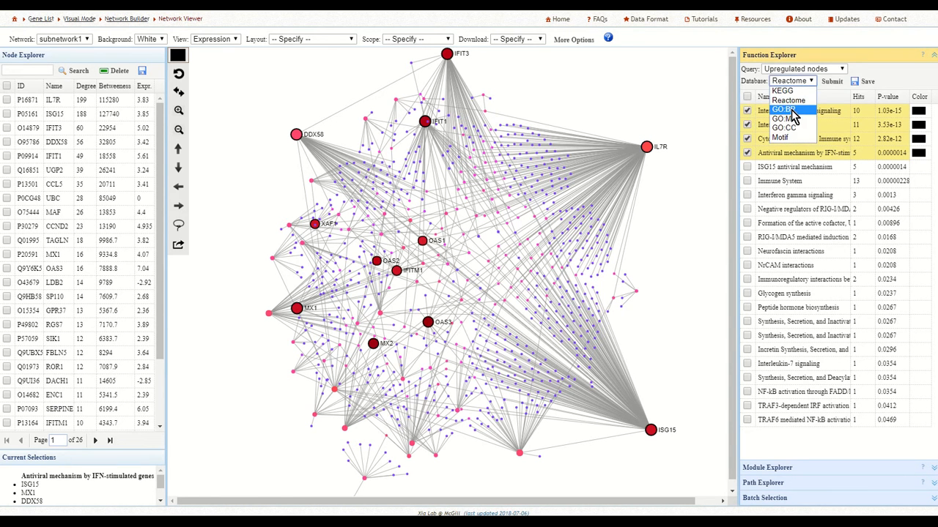
{"action": "left_click", "coordinate": [793, 110]}
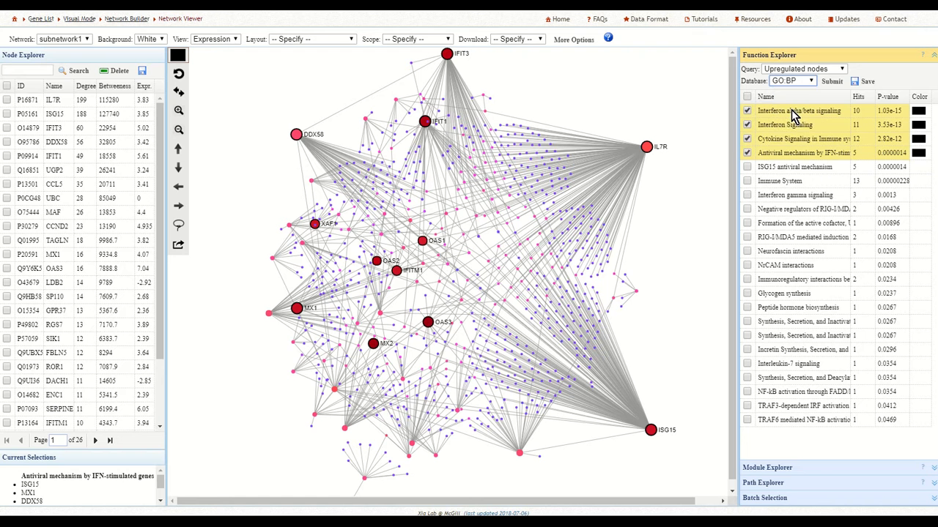
{"action": "left_click", "coordinate": [833, 82]}
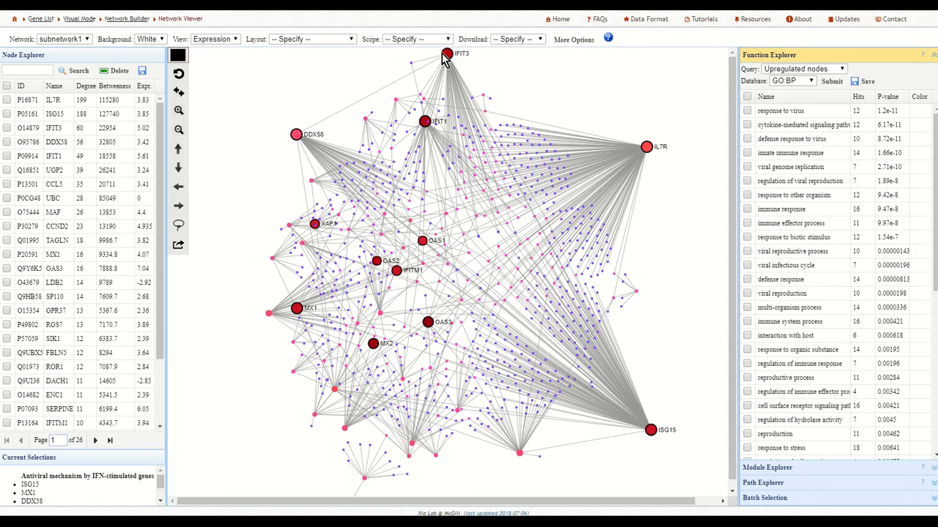
Highlight the response to virus, cytokine-mediated signaling pathway, defense response to virus and innate immune response terms in blue.
{"action": "left_click", "coordinate": [177, 55]}
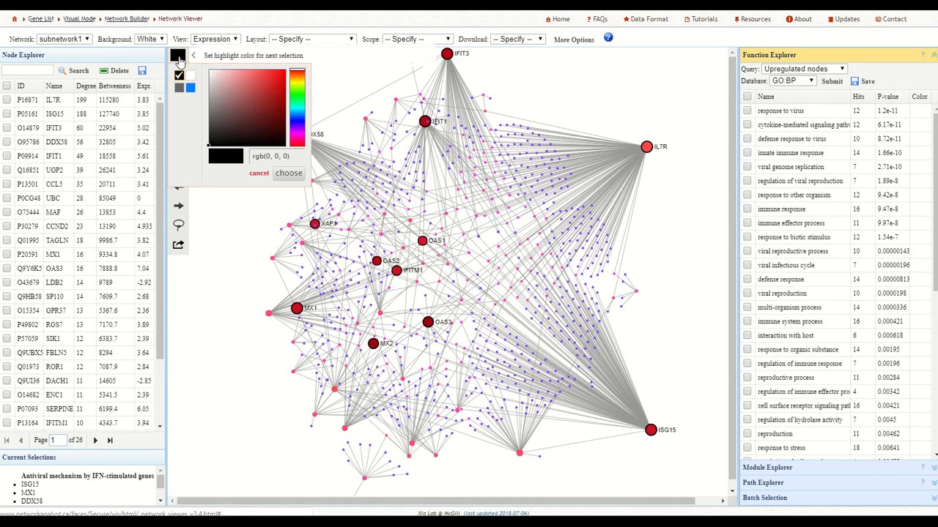
{"action": "left_click", "coordinate": [190, 87]}
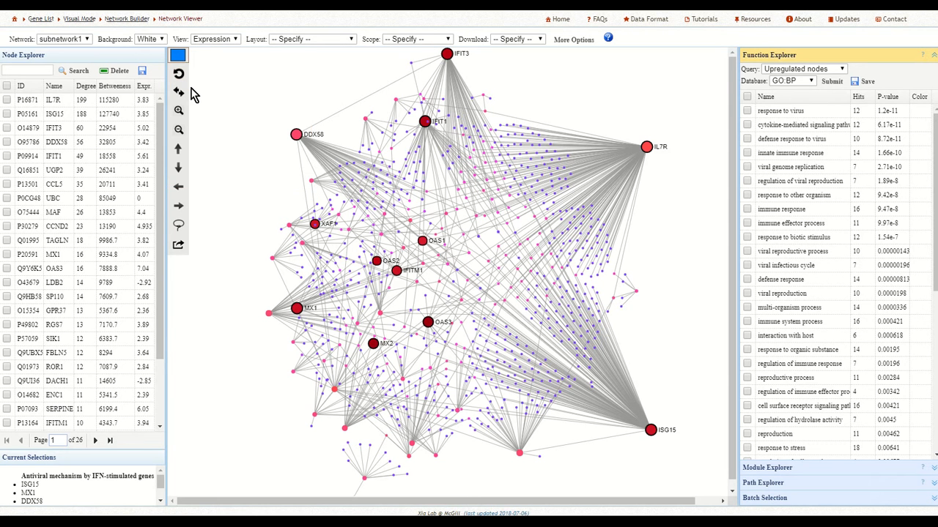
{"action": "left_click", "coordinate": [747, 110]}
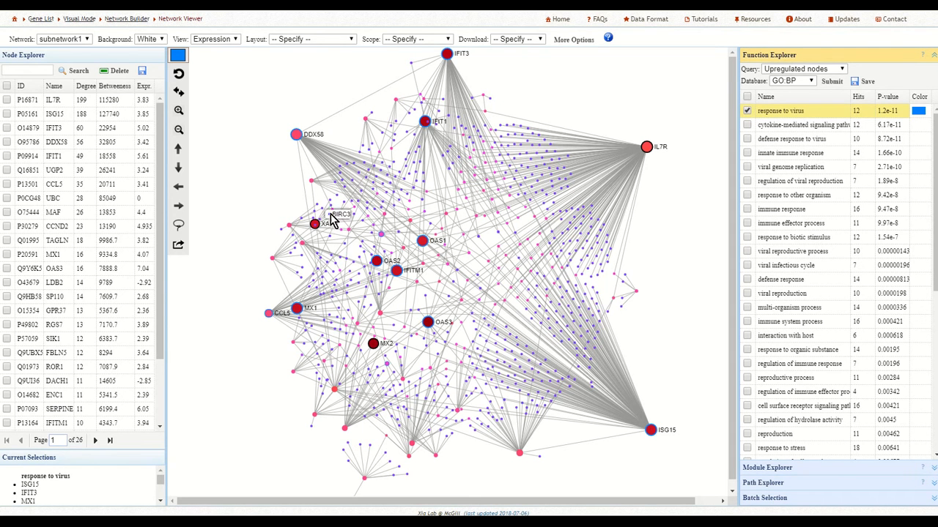
{"action": "left_click", "coordinate": [747, 125]}
{"action": "left_click", "coordinate": [747, 138]}
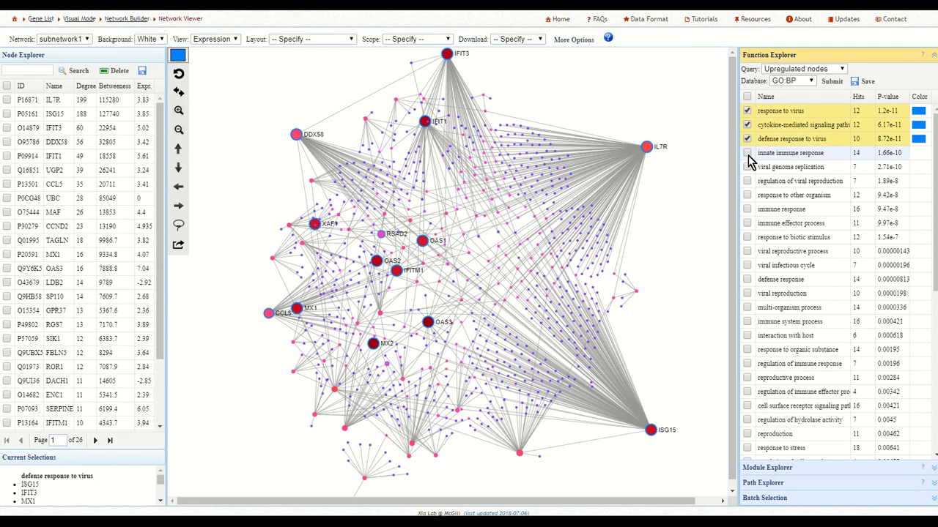
{"action": "left_click", "coordinate": [747, 153]}
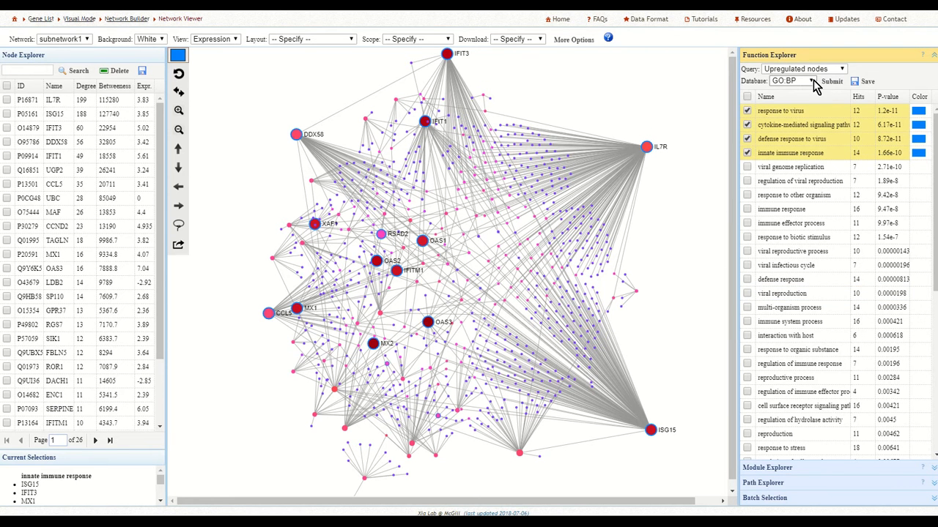
Turn the response to virus highlight off and on again, and reset the network to its default view.
{"action": "left_click", "coordinate": [747, 110]}
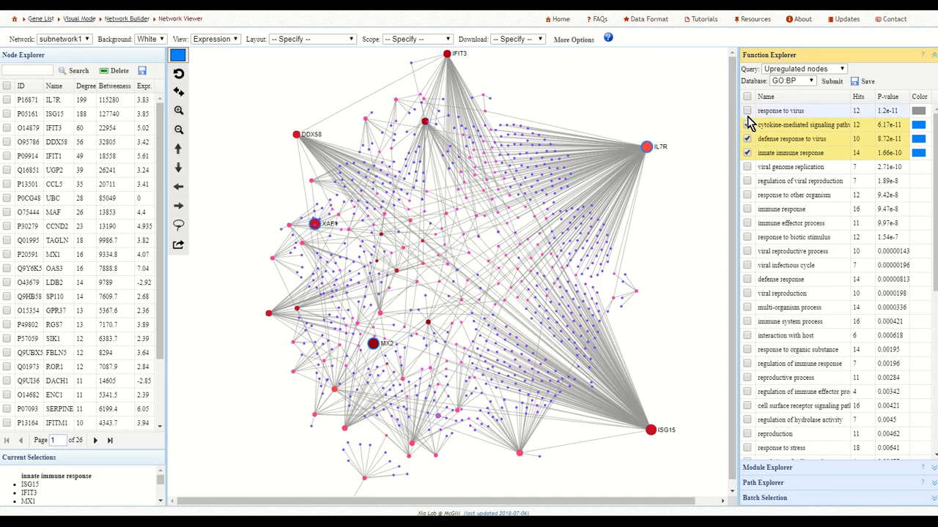
{"action": "left_click", "coordinate": [747, 111]}
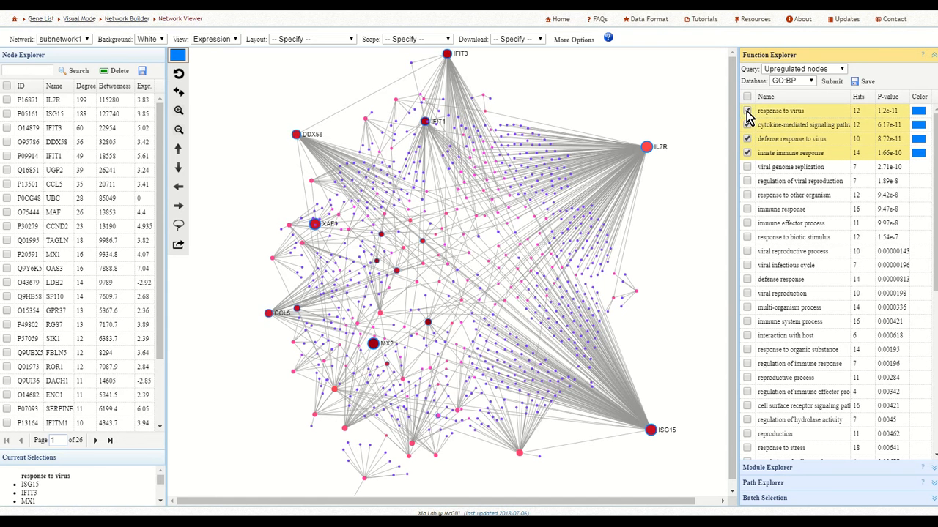
{"action": "left_click", "coordinate": [807, 82]}
{"action": "left_click", "coordinate": [806, 83]}
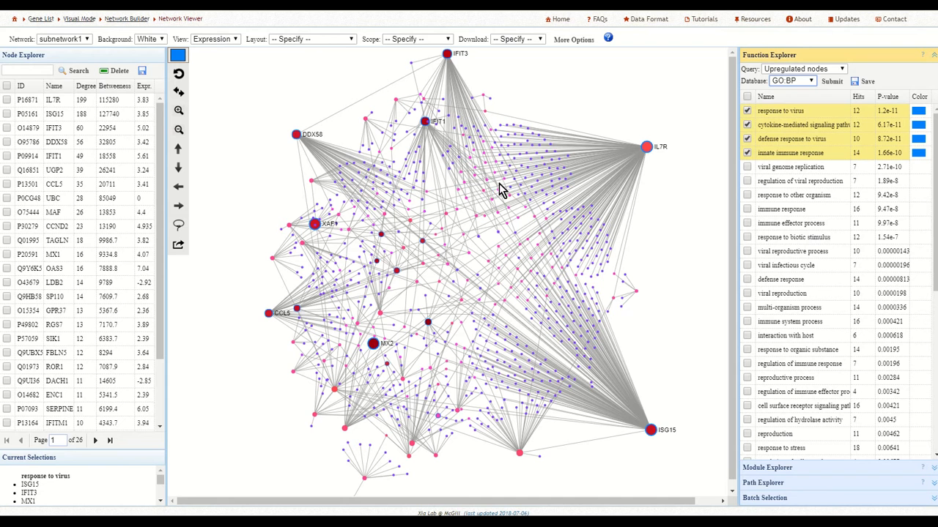
{"action": "left_click", "coordinate": [179, 76]}
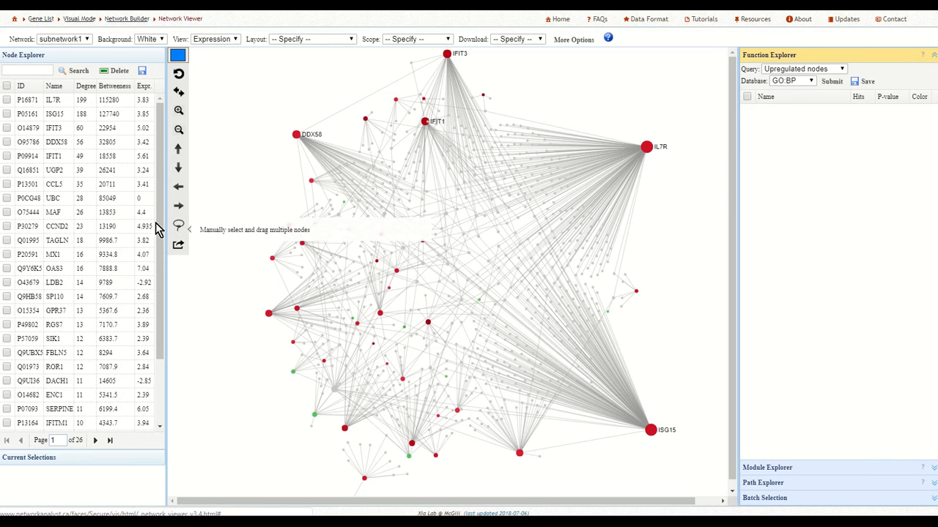
Run the enrichment analysis on the upregulated nodes with the GO:MF database.
{"action": "left_click", "coordinate": [805, 83]}
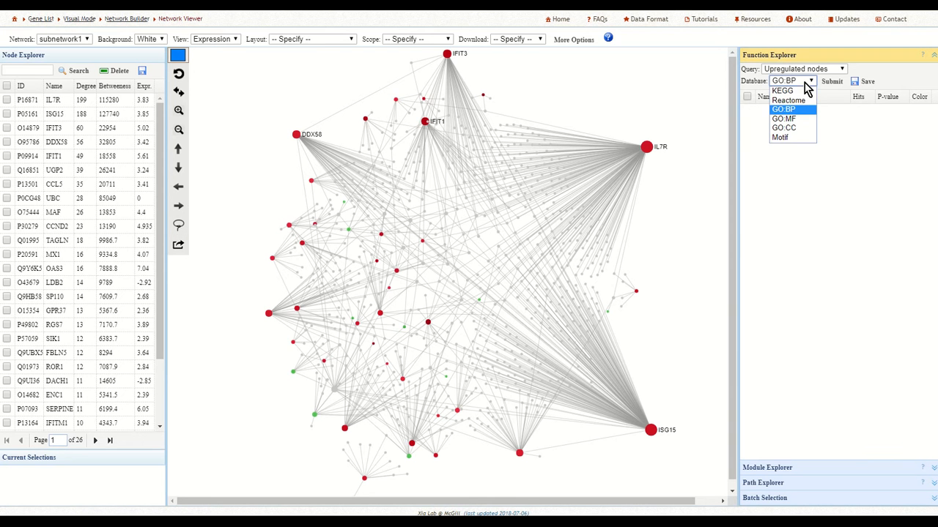
{"action": "left_click", "coordinate": [793, 123]}
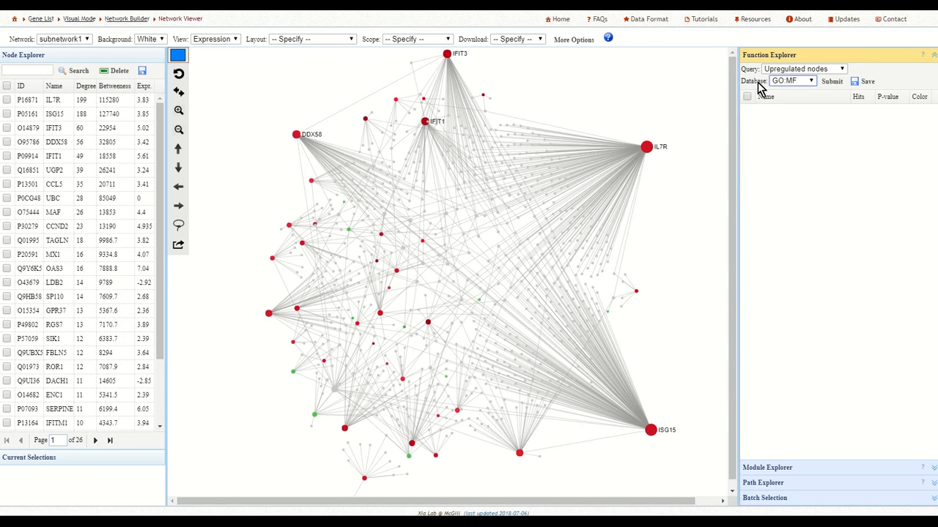
{"action": "left_click", "coordinate": [832, 83]}
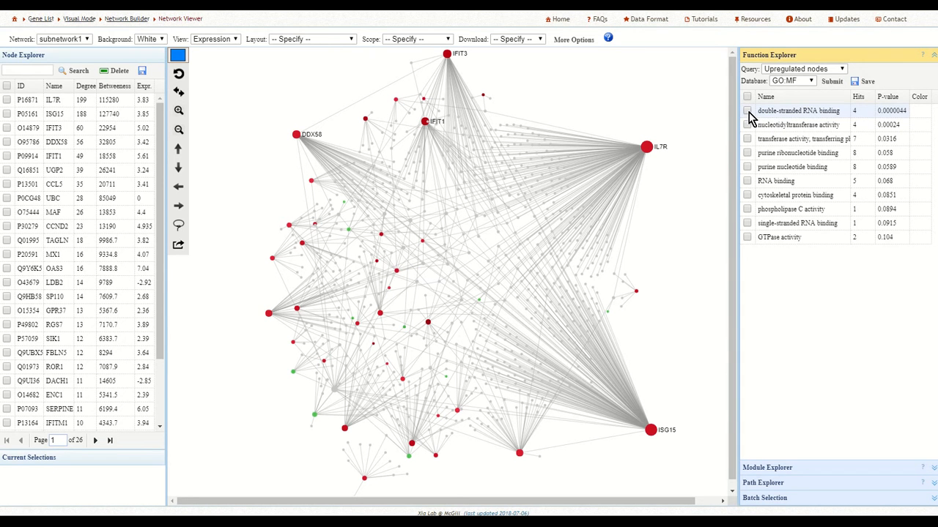
Run the enrichment analysis on the upregulated nodes with the GO:CC database.
{"action": "left_click", "coordinate": [810, 81]}
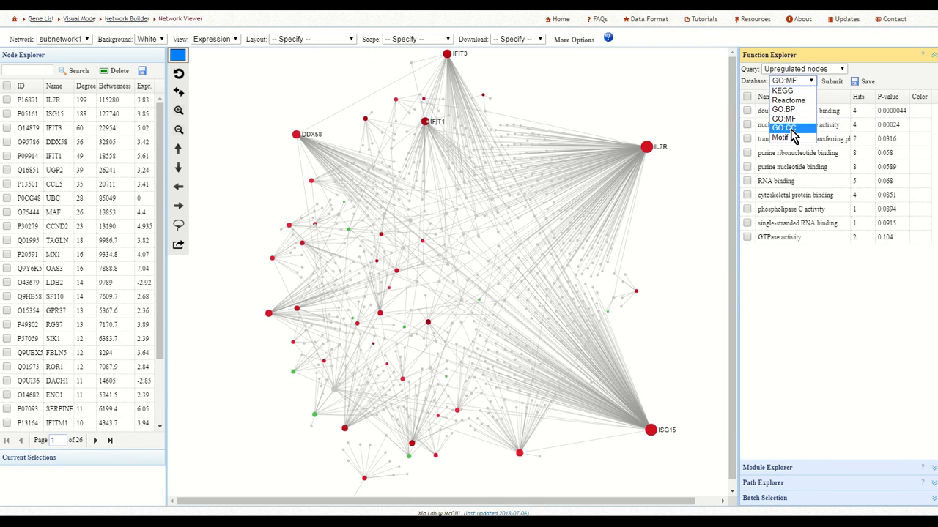
{"action": "left_click", "coordinate": [791, 129]}
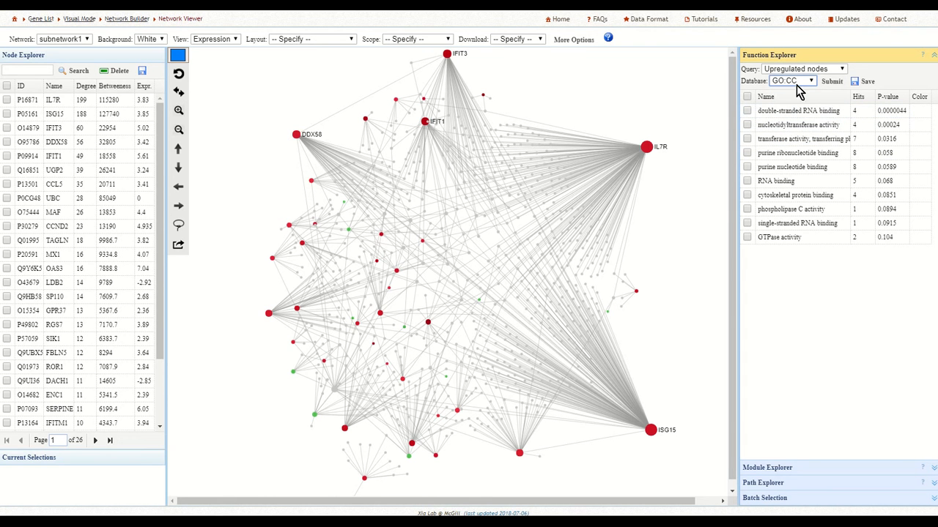
{"action": "left_click", "coordinate": [831, 85]}
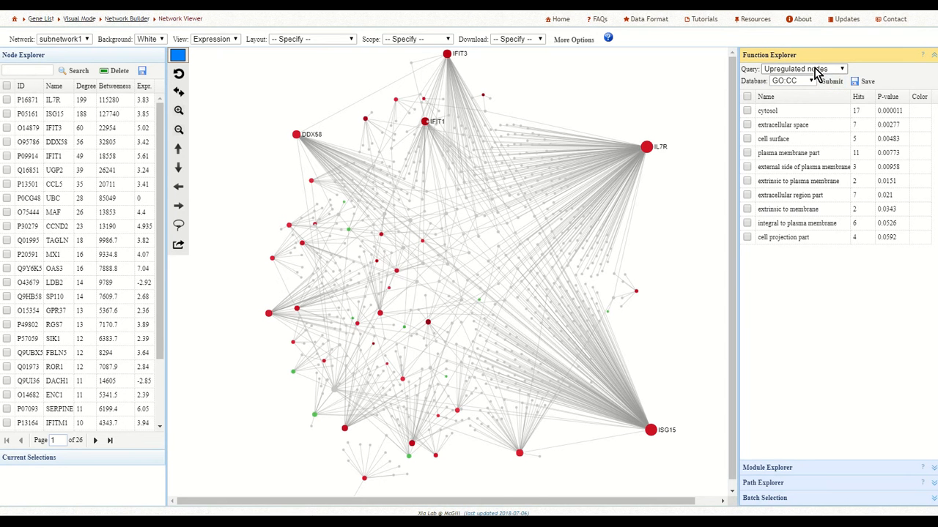
Highlight the nodes of the cytosol and extracellular space terms in turn, clearing each highlight again.
{"action": "left_click", "coordinate": [748, 112]}
{"action": "left_click", "coordinate": [747, 111]}
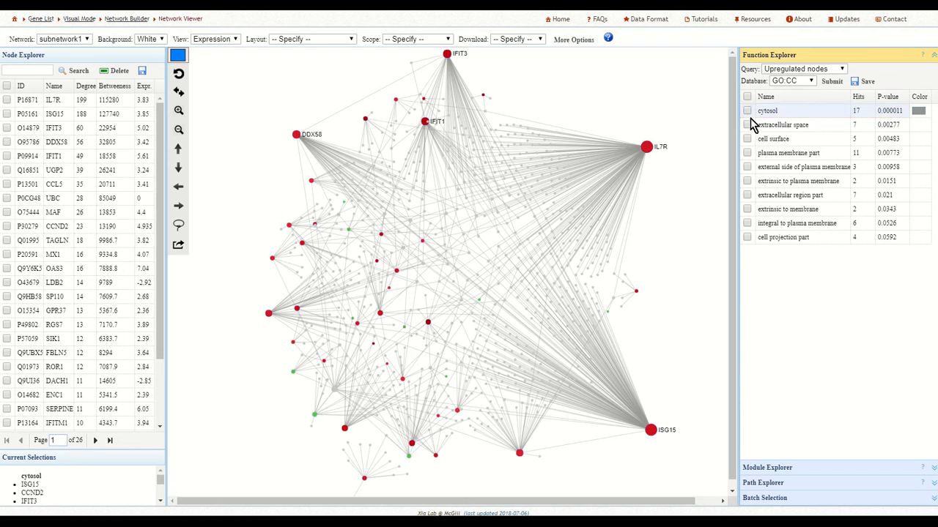
{"action": "left_click", "coordinate": [747, 126]}
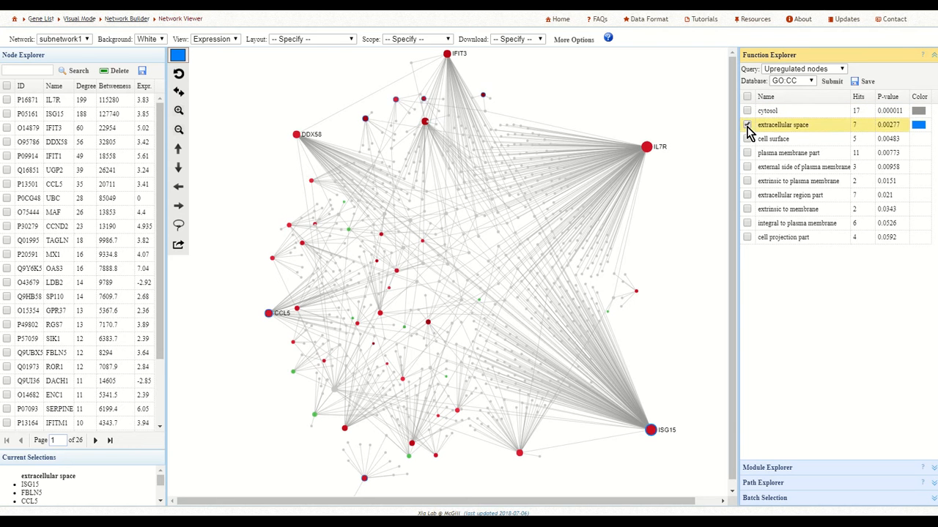
{"action": "left_click", "coordinate": [747, 125]}
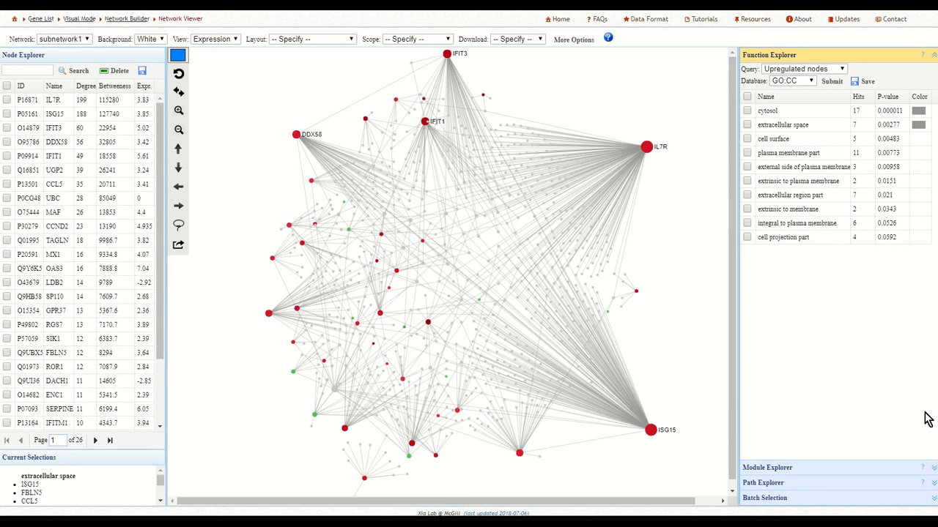
Run the enrichment analysis on the upregulated nodes with the Motif database.
{"action": "left_click", "coordinate": [810, 82]}
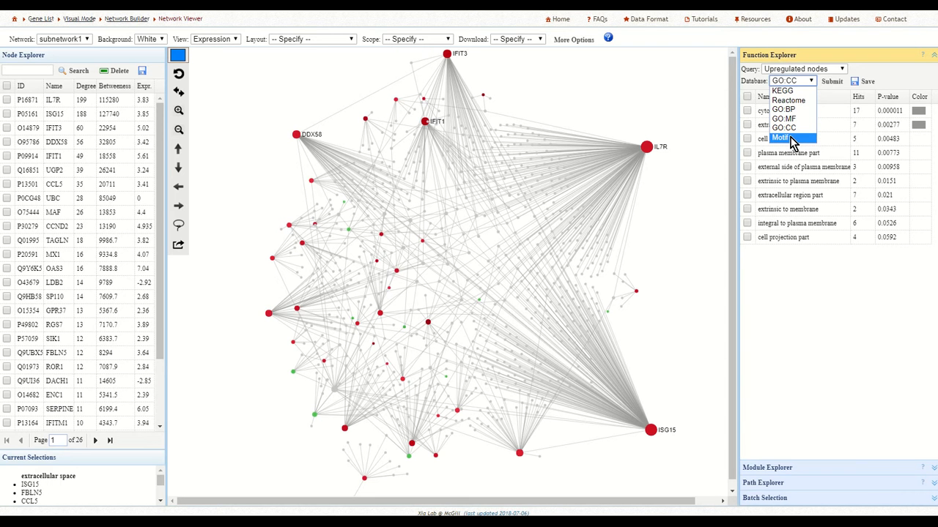
{"action": "left_click", "coordinate": [791, 140]}
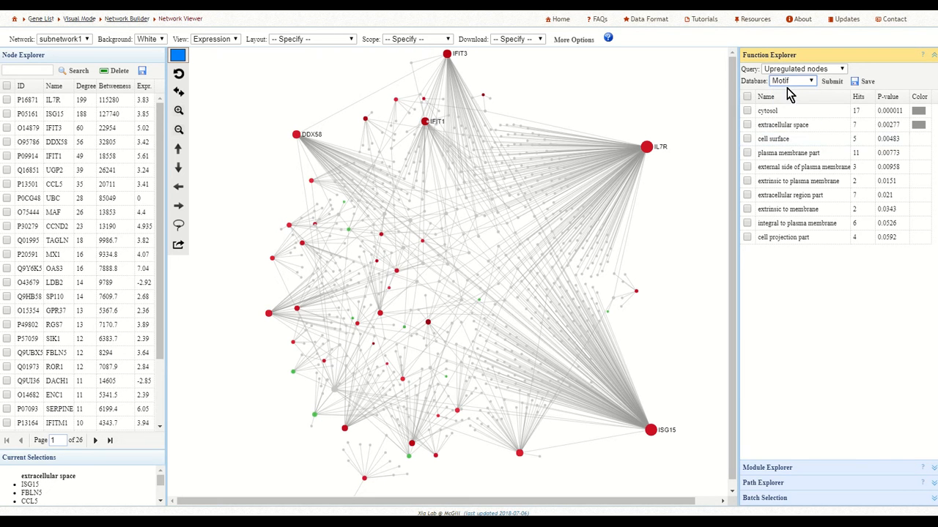
{"action": "left_click", "coordinate": [833, 82]}
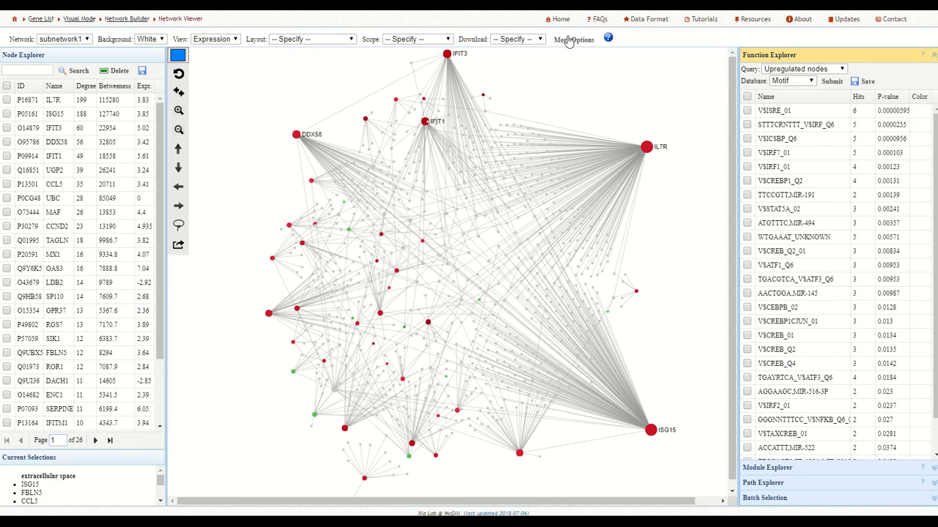
Run the enrichment analysis on the downregulated nodes with the KEGG database and widen the results area to show full pathway names.
{"action": "left_click", "coordinate": [812, 86]}
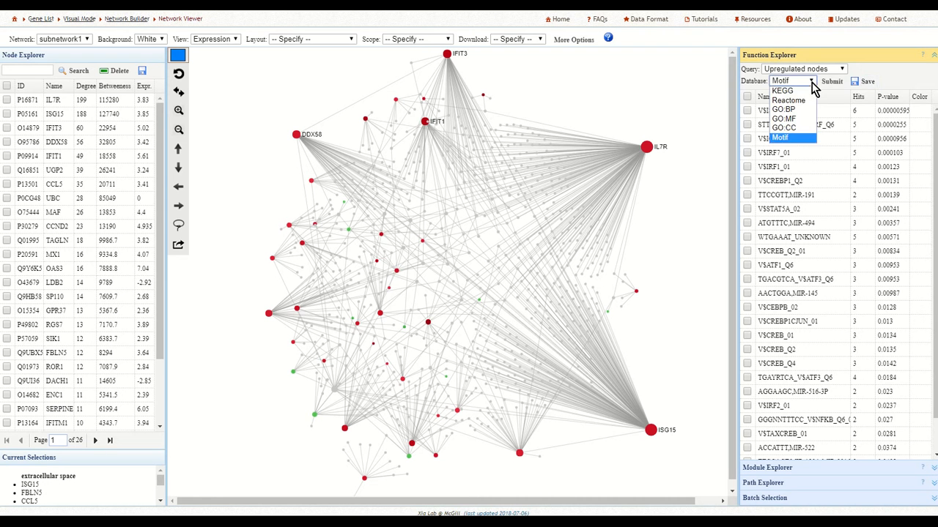
{"action": "left_click", "coordinate": [843, 86]}
{"action": "left_click", "coordinate": [843, 69]}
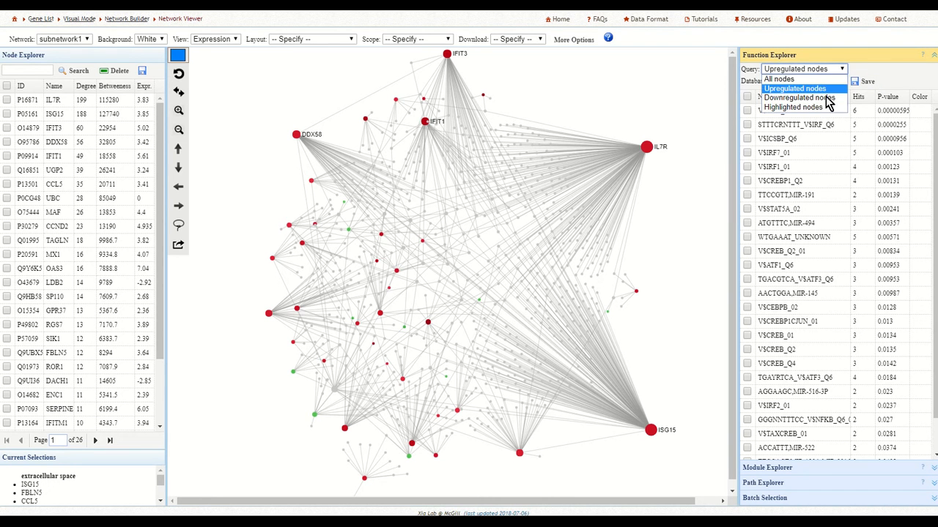
{"action": "left_click", "coordinate": [824, 99]}
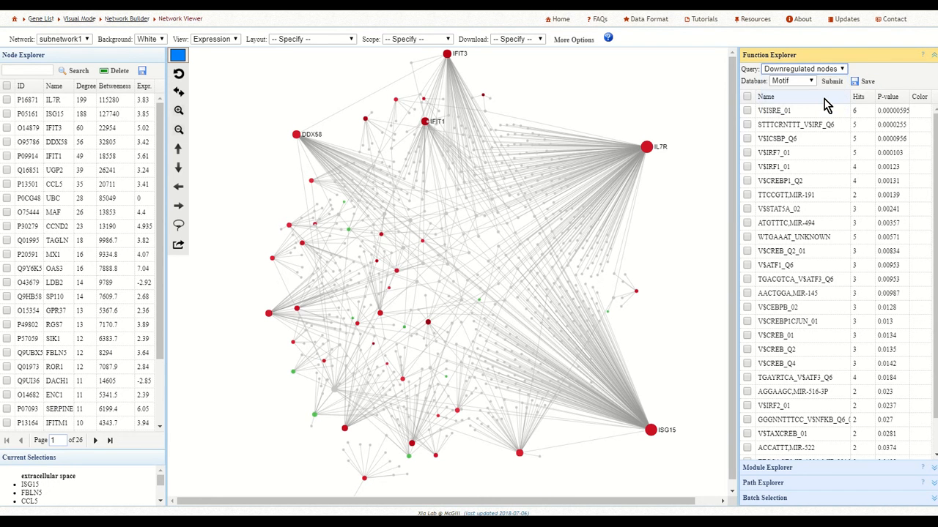
{"action": "left_click", "coordinate": [811, 82]}
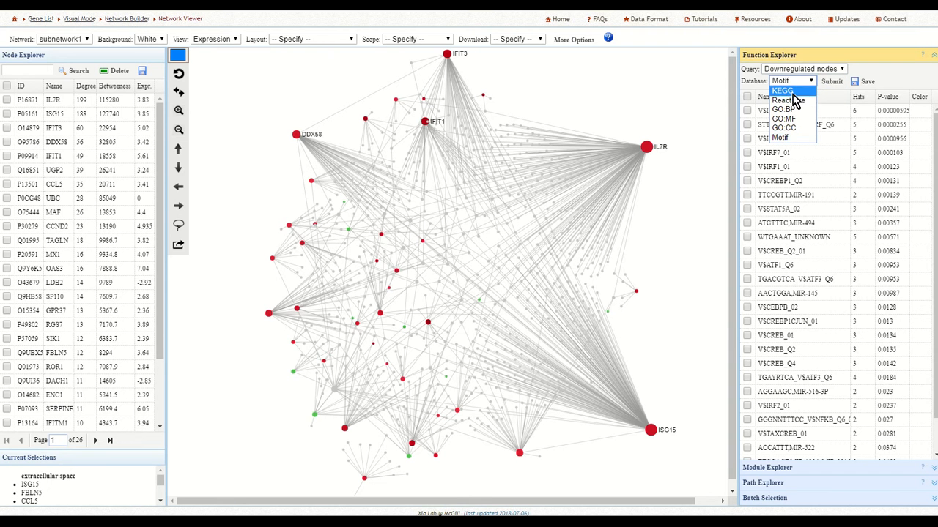
{"action": "left_click", "coordinate": [795, 92]}
{"action": "left_click", "coordinate": [834, 84]}
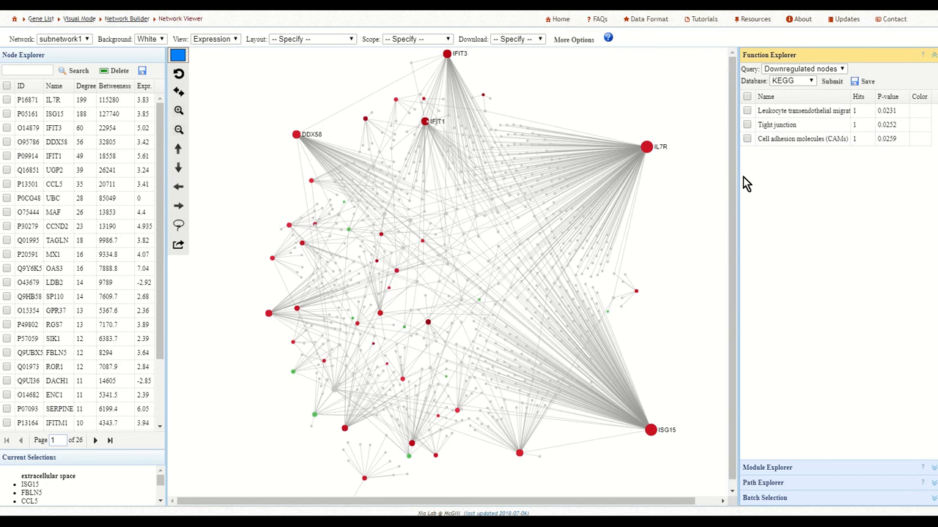
{"action": "left_click_drag", "start_coordinate": [738, 177], "coordinate": [711, 178]}
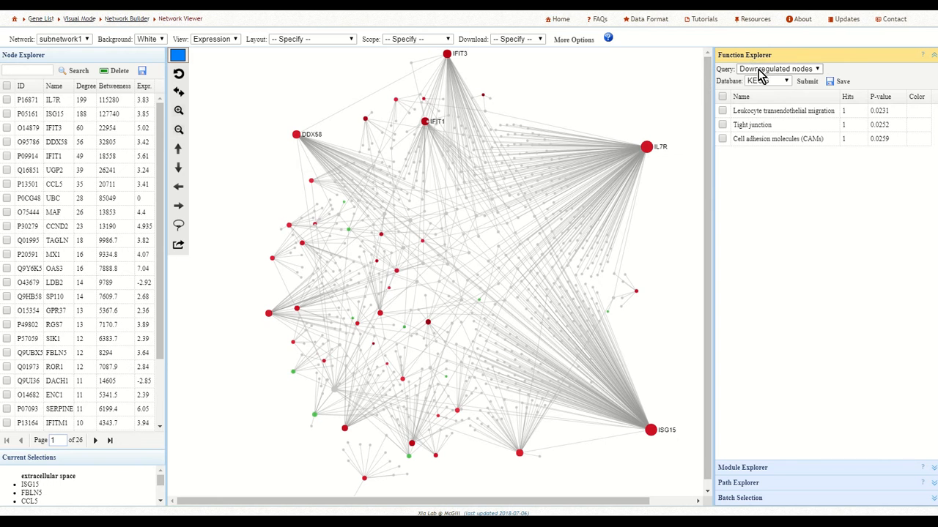
{"action": "left_click", "coordinate": [807, 82]}
Highlight the nodes of Leukocyte transendothelial migration, Tight junction and Cell adhesion molecules (CAMs), and reset the network to its default view.
{"action": "left_click", "coordinate": [722, 112]}
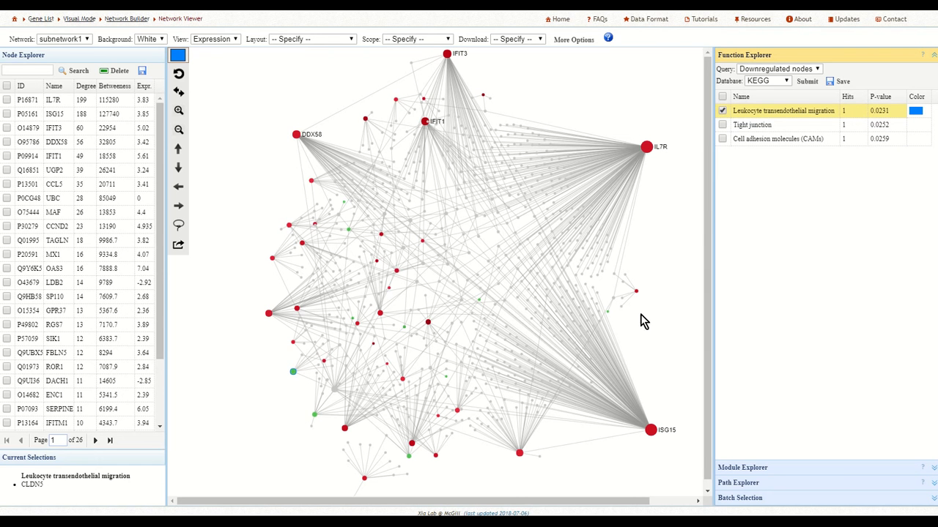
{"action": "mouse_move", "coordinate": [293, 373]}
{"action": "left_click", "coordinate": [722, 126]}
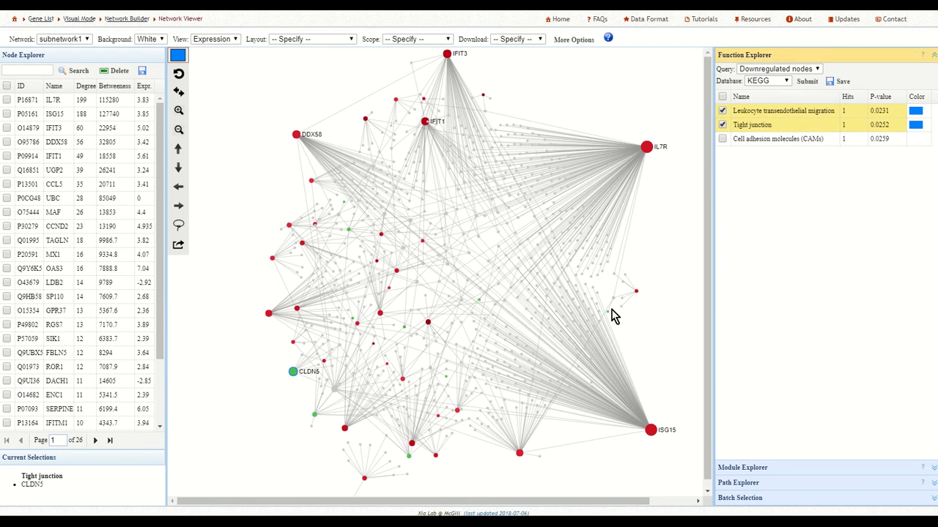
{"action": "left_click", "coordinate": [722, 139]}
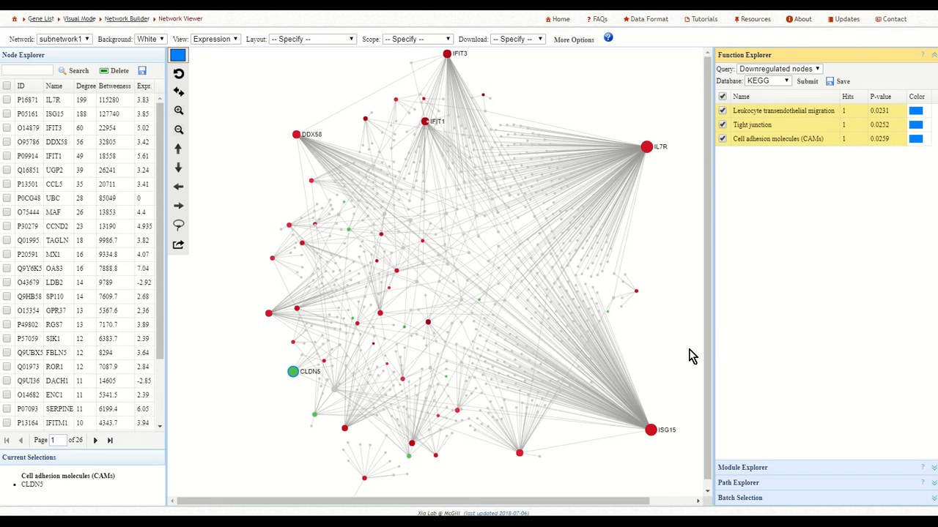
{"action": "left_click", "coordinate": [785, 81]}
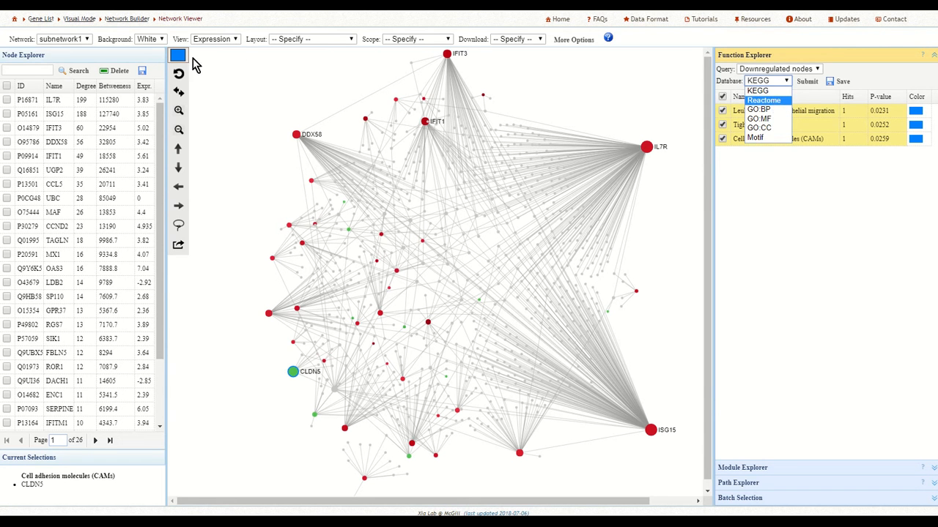
{"action": "left_click", "coordinate": [179, 75]}
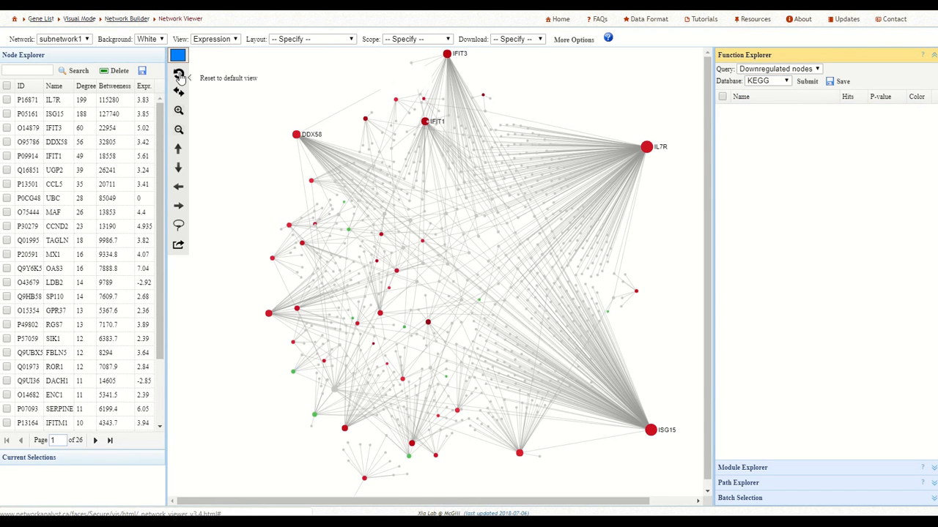
Run the Reactome enrichment on the downregulated nodes, and turn the Tight junction interactions highlight on and off again.
{"action": "left_click", "coordinate": [777, 81]}
{"action": "left_click", "coordinate": [775, 103]}
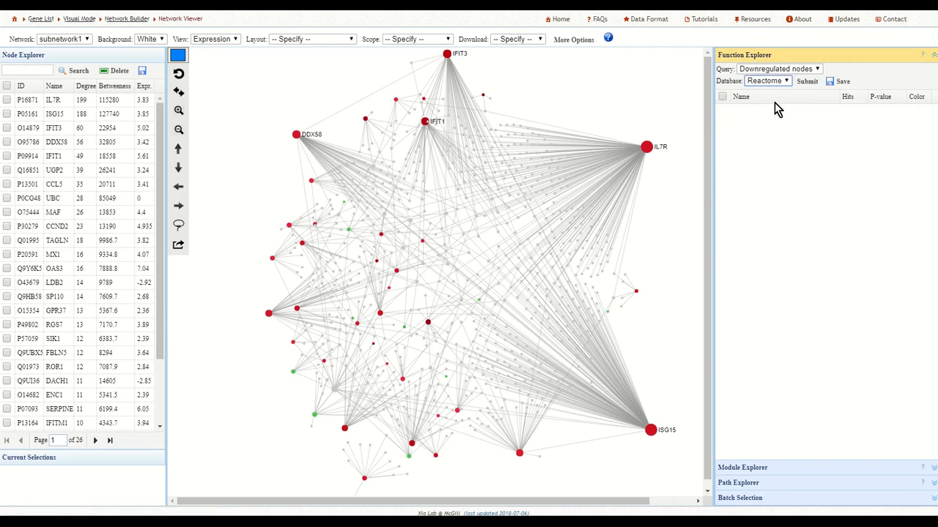
{"action": "left_click", "coordinate": [810, 85]}
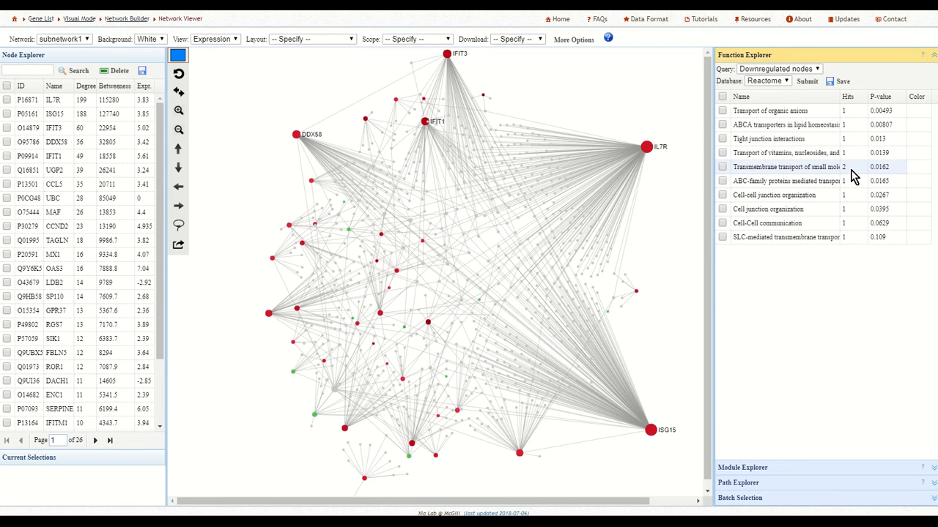
{"action": "left_click", "coordinate": [723, 140]}
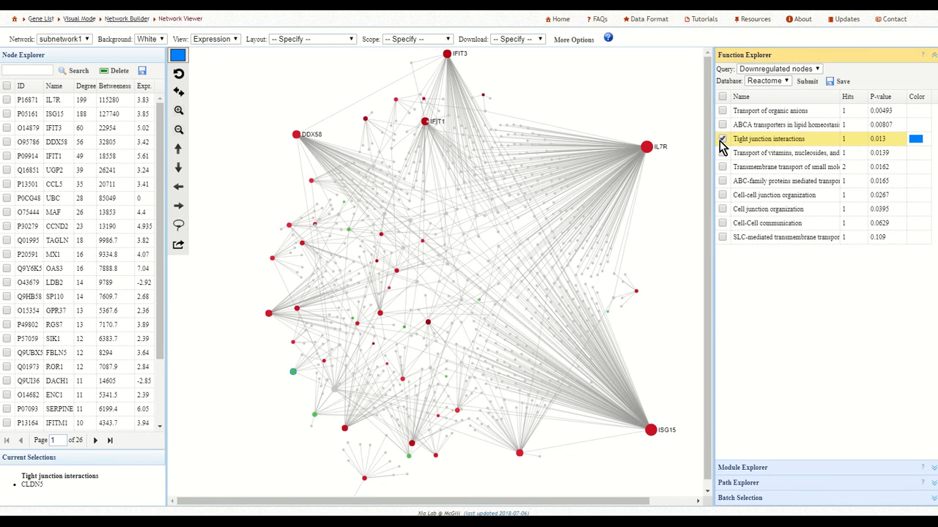
{"action": "left_click", "coordinate": [722, 140]}
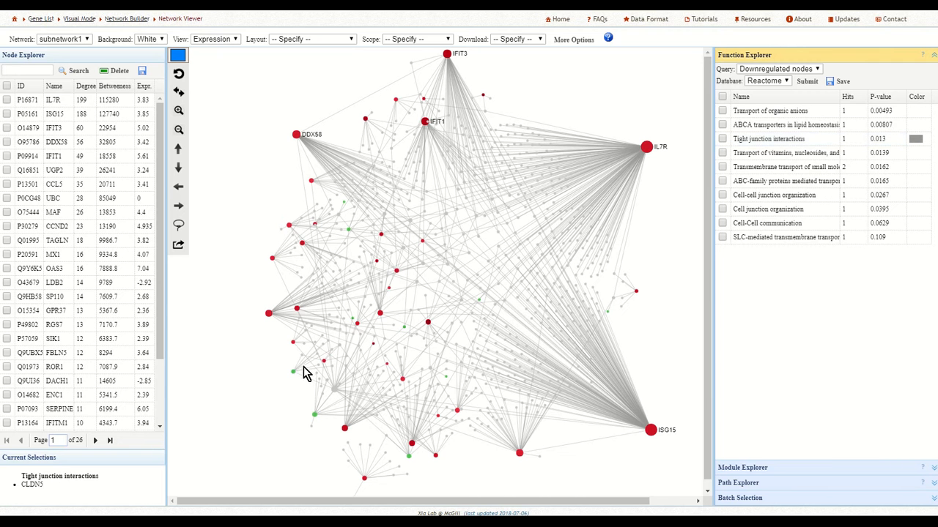
Run the enrichment analysis on the downregulated nodes with the GO:BP database and again with GO:MF.
{"action": "left_click", "coordinate": [783, 82]}
{"action": "left_click", "coordinate": [762, 110]}
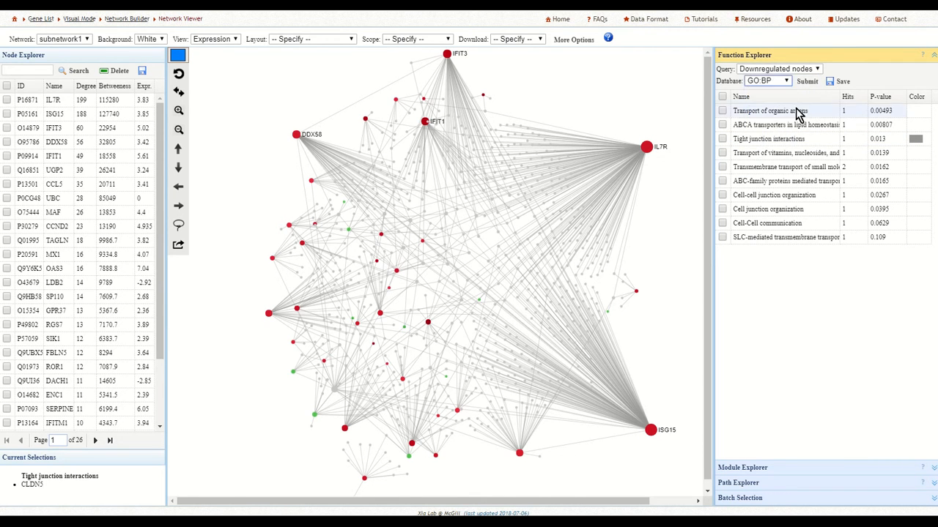
{"action": "left_click", "coordinate": [807, 82]}
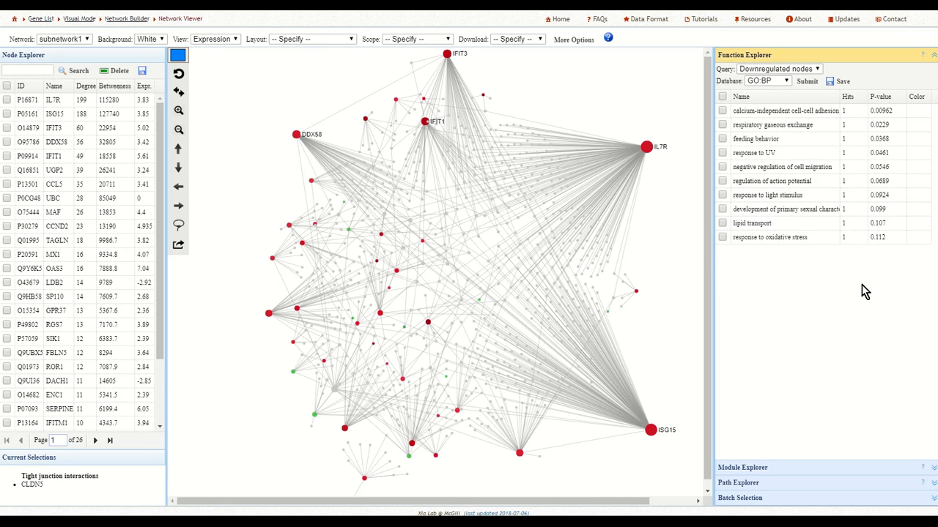
{"action": "left_click", "coordinate": [785, 82]}
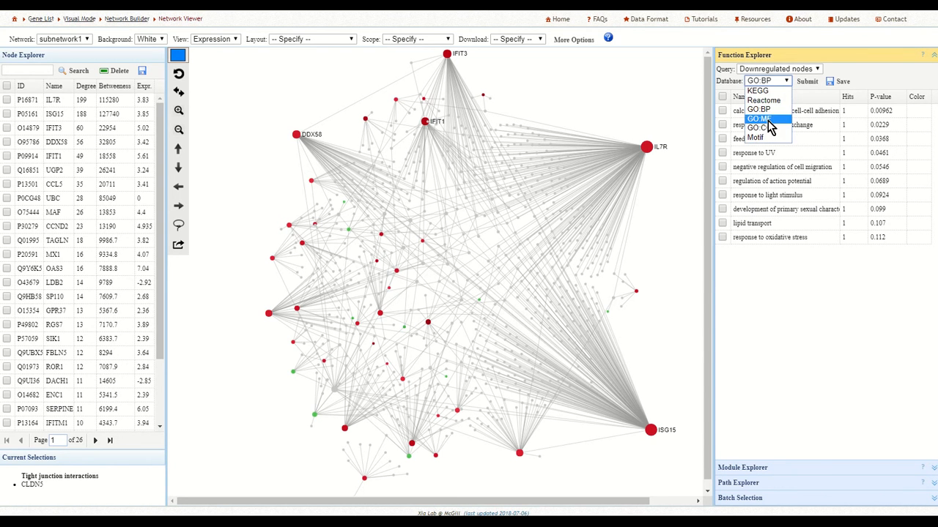
{"action": "left_click", "coordinate": [765, 118]}
{"action": "left_click", "coordinate": [806, 82]}
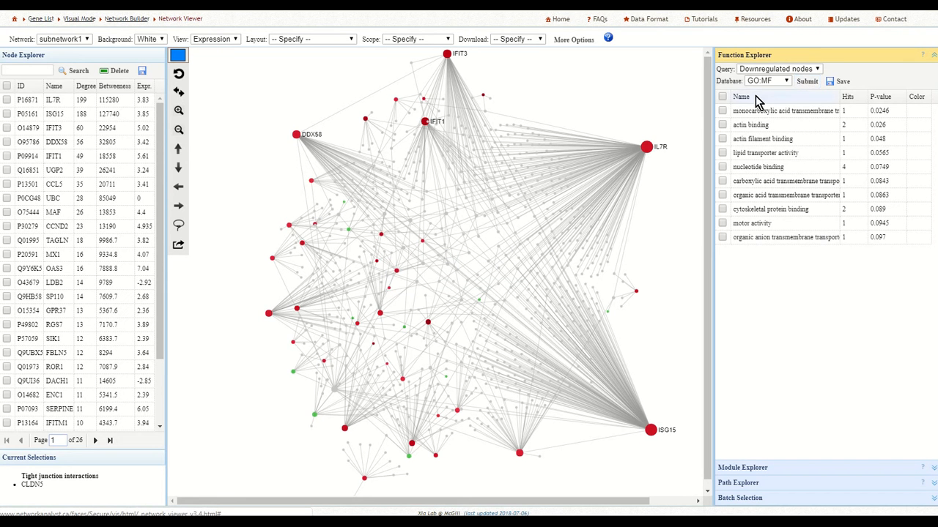
Run the enrichment analysis on the downregulated nodes with the GO:CC database and again with Motif.
{"action": "left_click", "coordinate": [785, 82]}
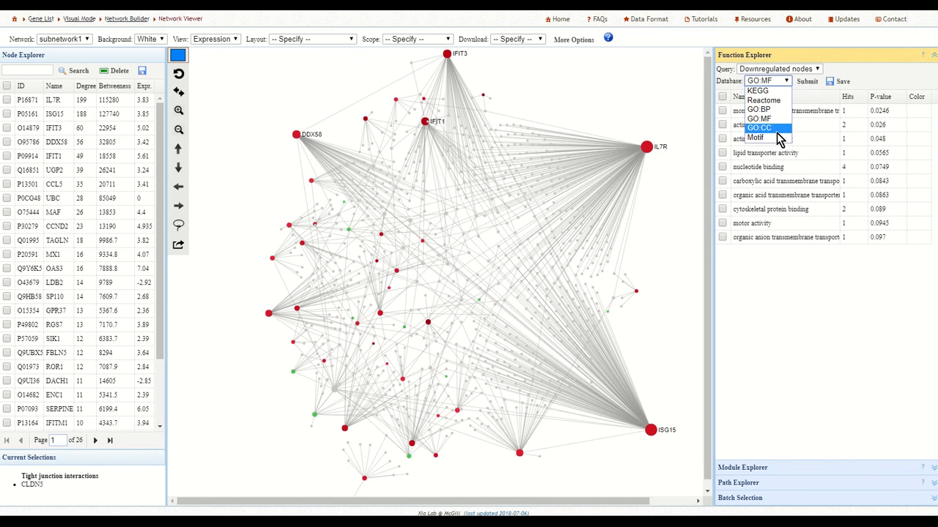
{"action": "left_click", "coordinate": [776, 129]}
{"action": "left_click", "coordinate": [808, 82]}
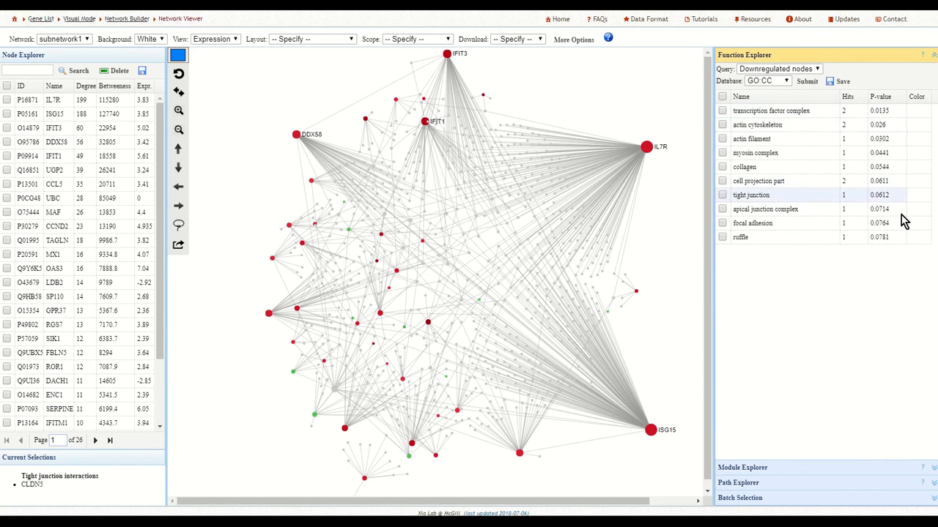
{"action": "left_click", "coordinate": [785, 79]}
{"action": "left_click", "coordinate": [762, 149]}
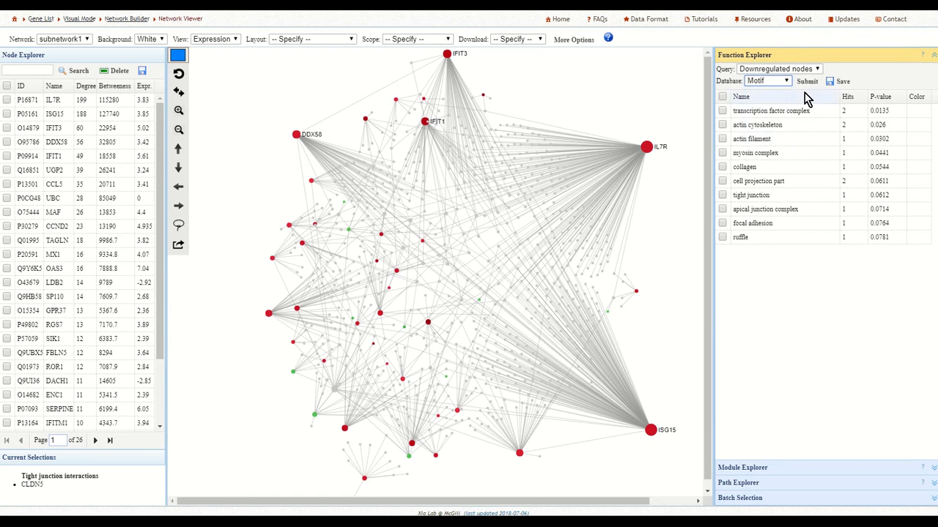
{"action": "left_click", "coordinate": [806, 81]}
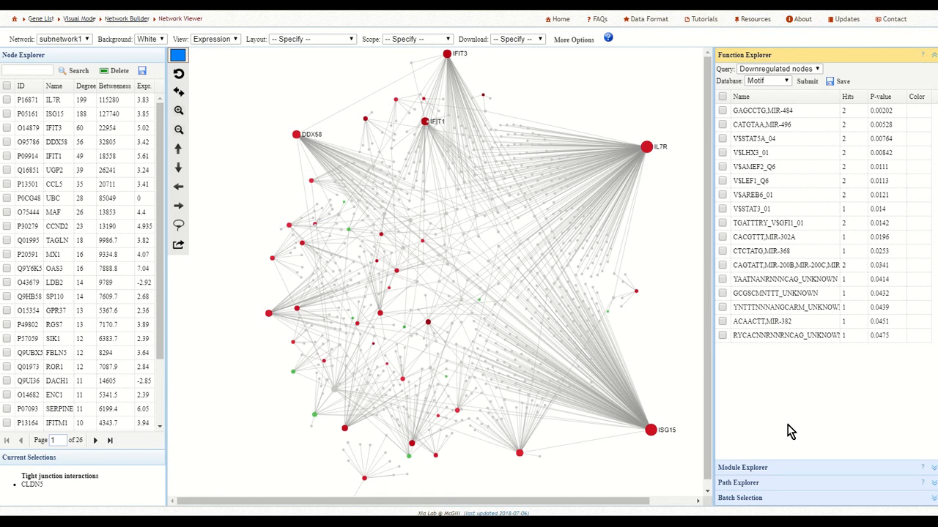
Find the paths in the network from node IFIT3 to node IL7R.
{"action": "left_click", "coordinate": [750, 484]}
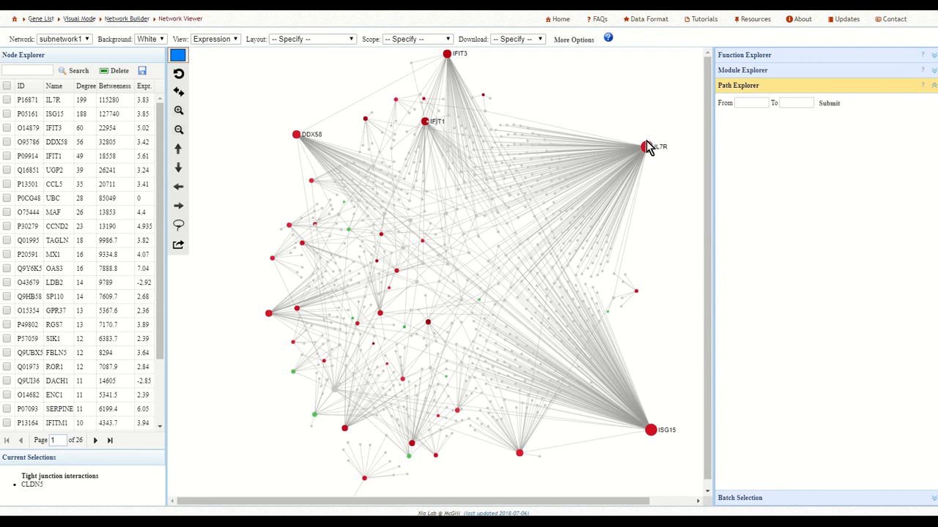
{"action": "left_click", "coordinate": [742, 104]}
{"action": "left_click", "coordinate": [801, 103]}
{"action": "left_click", "coordinate": [832, 106]}
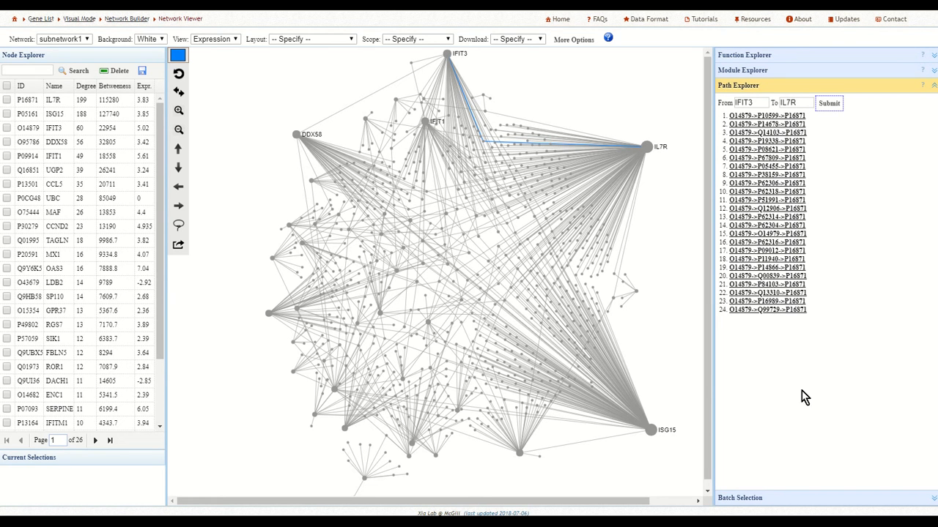
Open the batch selection form for a list of node IDs or names.
{"action": "left_click", "coordinate": [738, 500]}
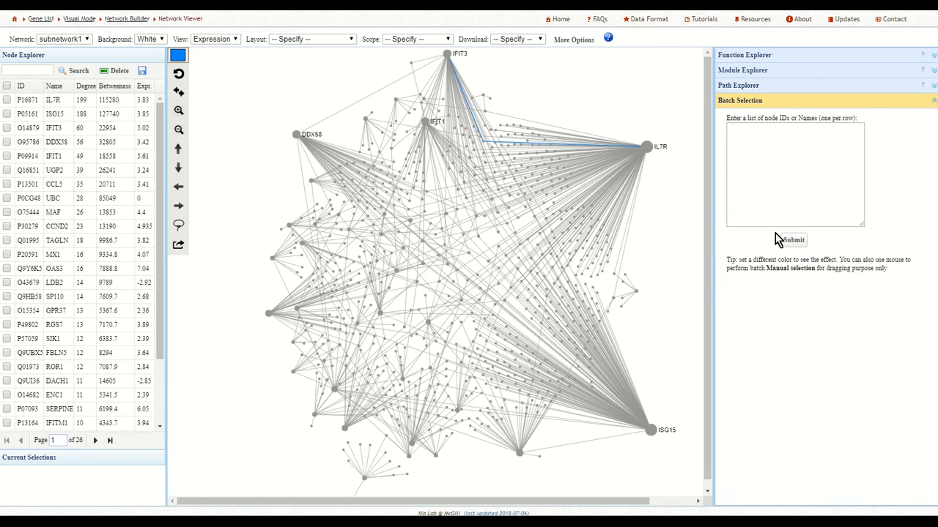